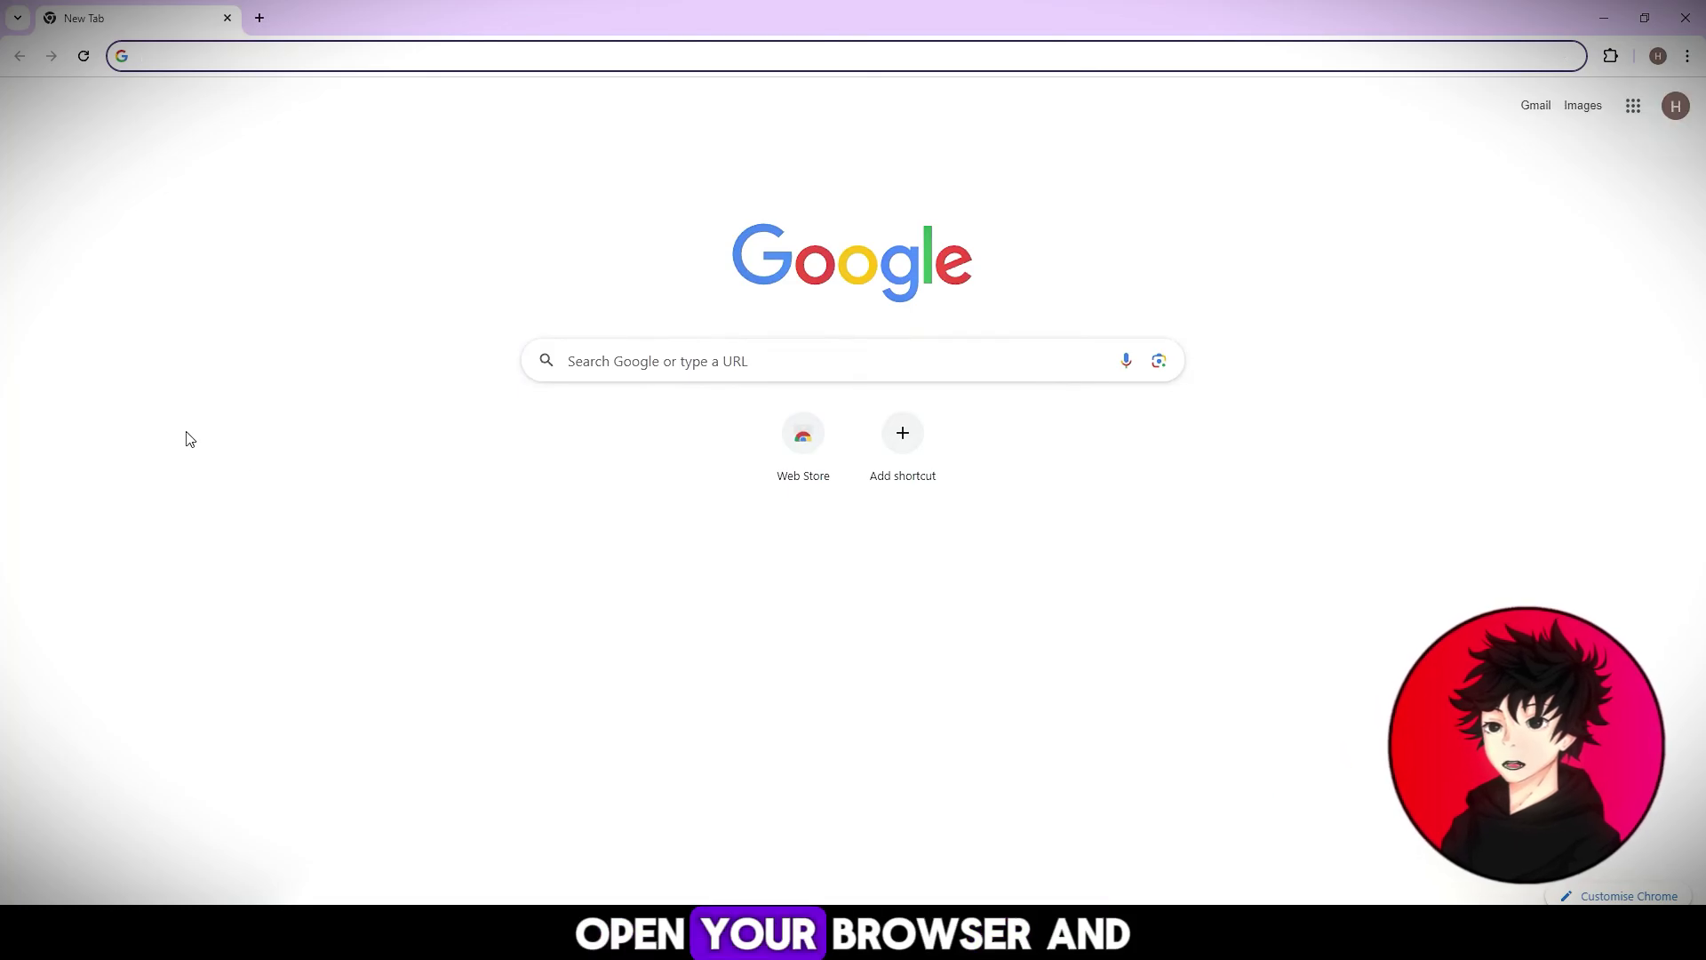
pyautogui.write('adobe creative cloud free trial')
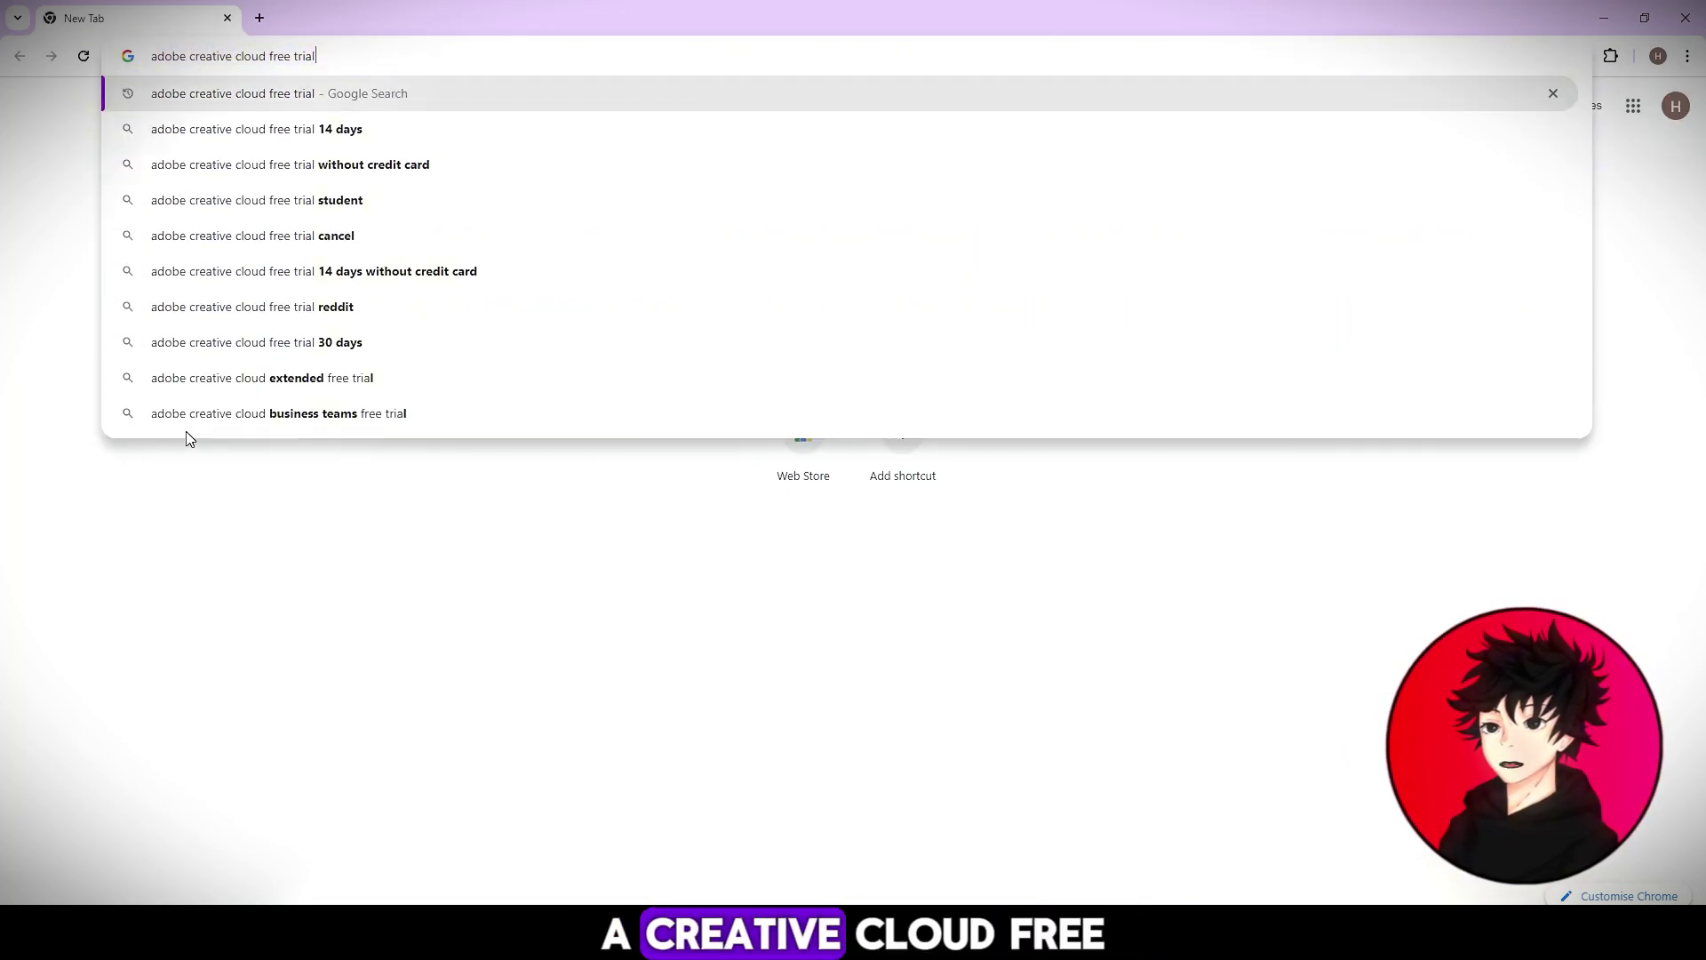
# Run a Google search for 'adobe creative cloud free trial'.
pyautogui.press('Return')
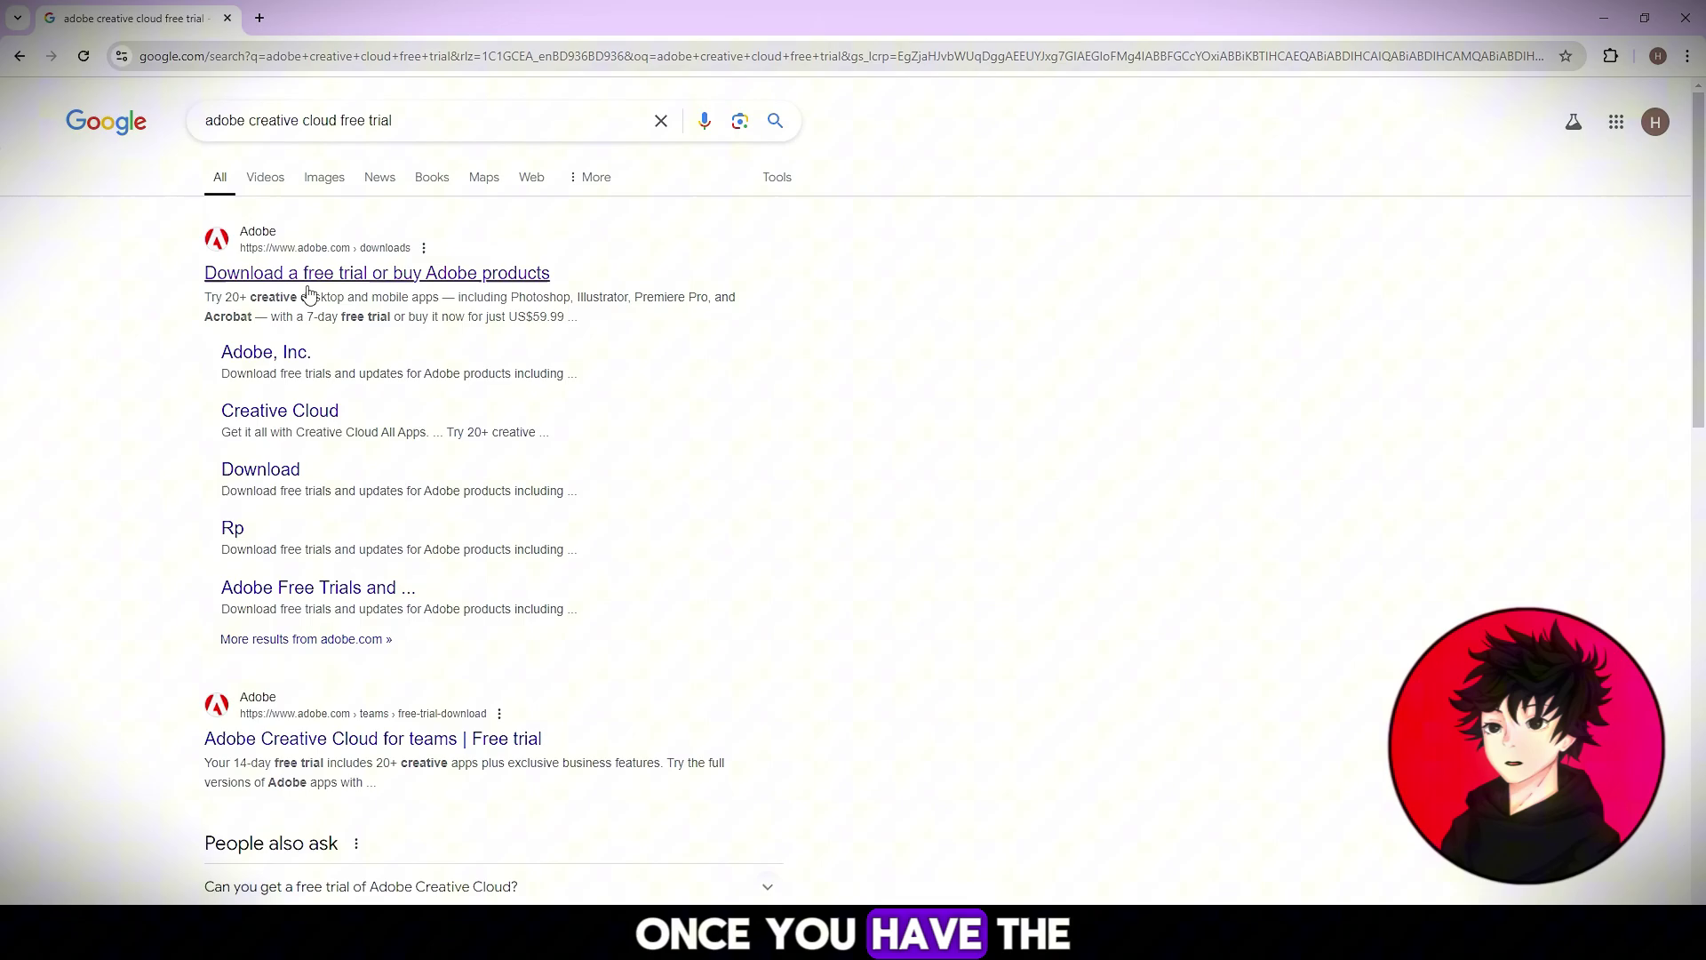
# Open the top result, 'Download a free trial or buy Adobe products'.
pyautogui.click(355, 272)
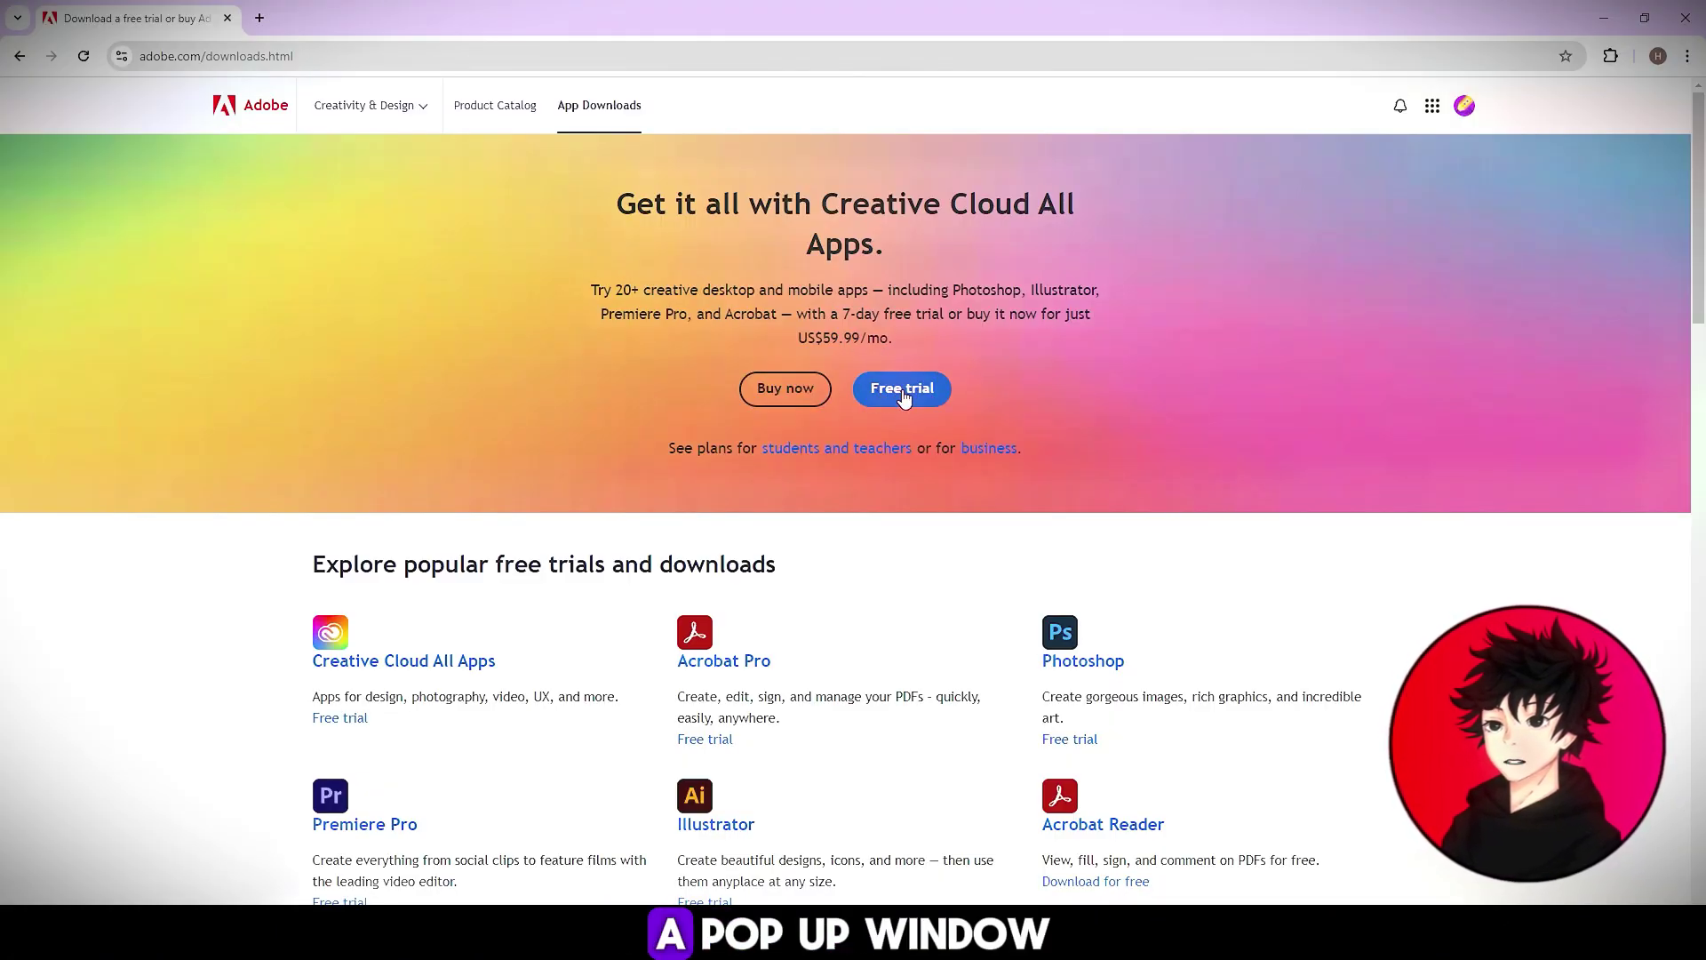
# Pick the 14-day Business team All Apps trial, check out, and dismiss the password prompt.
pyautogui.click(903, 388)
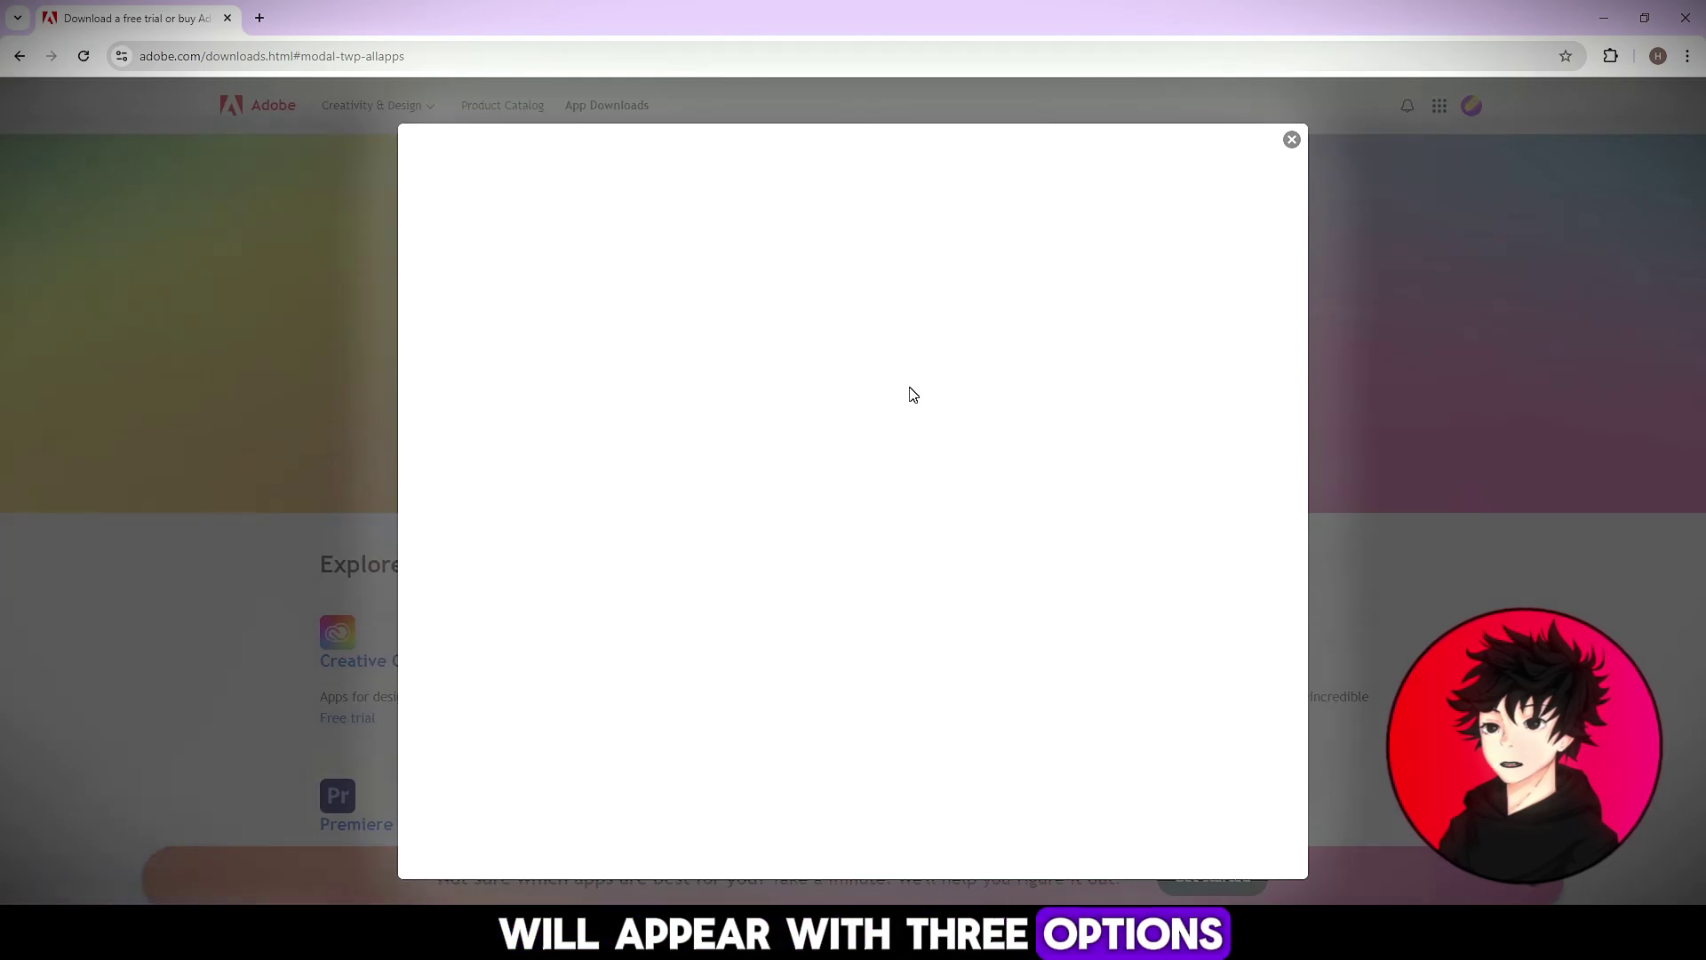
pyautogui.click(581, 286)
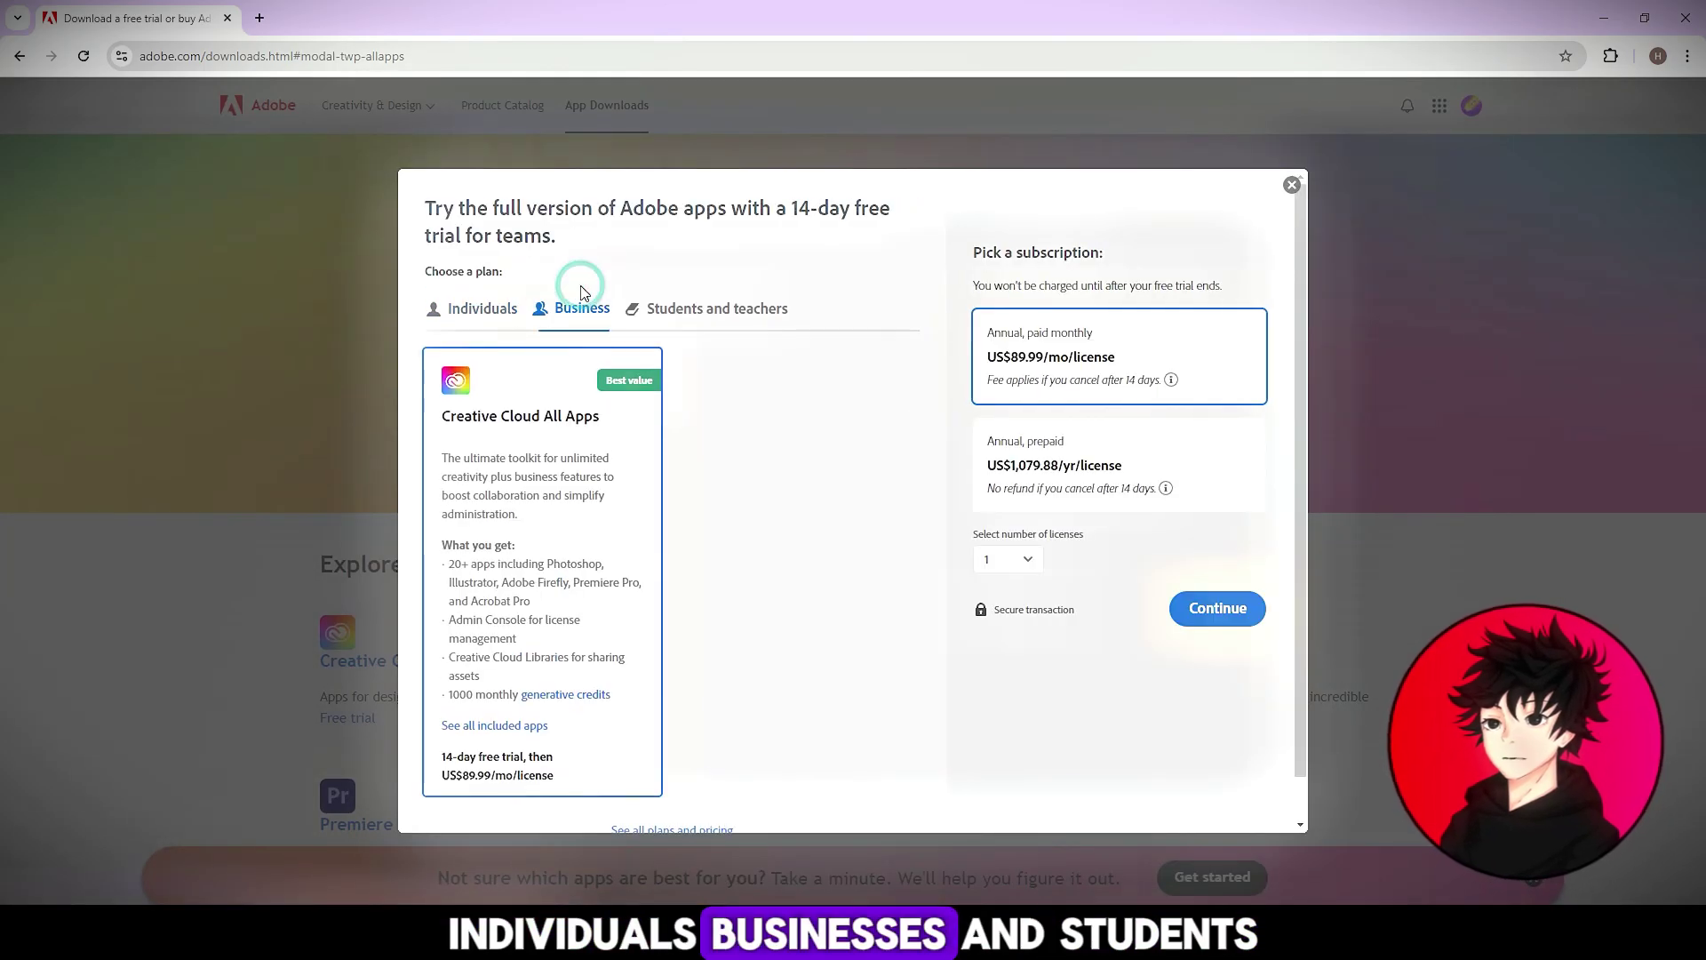
pyautogui.click(740, 288)
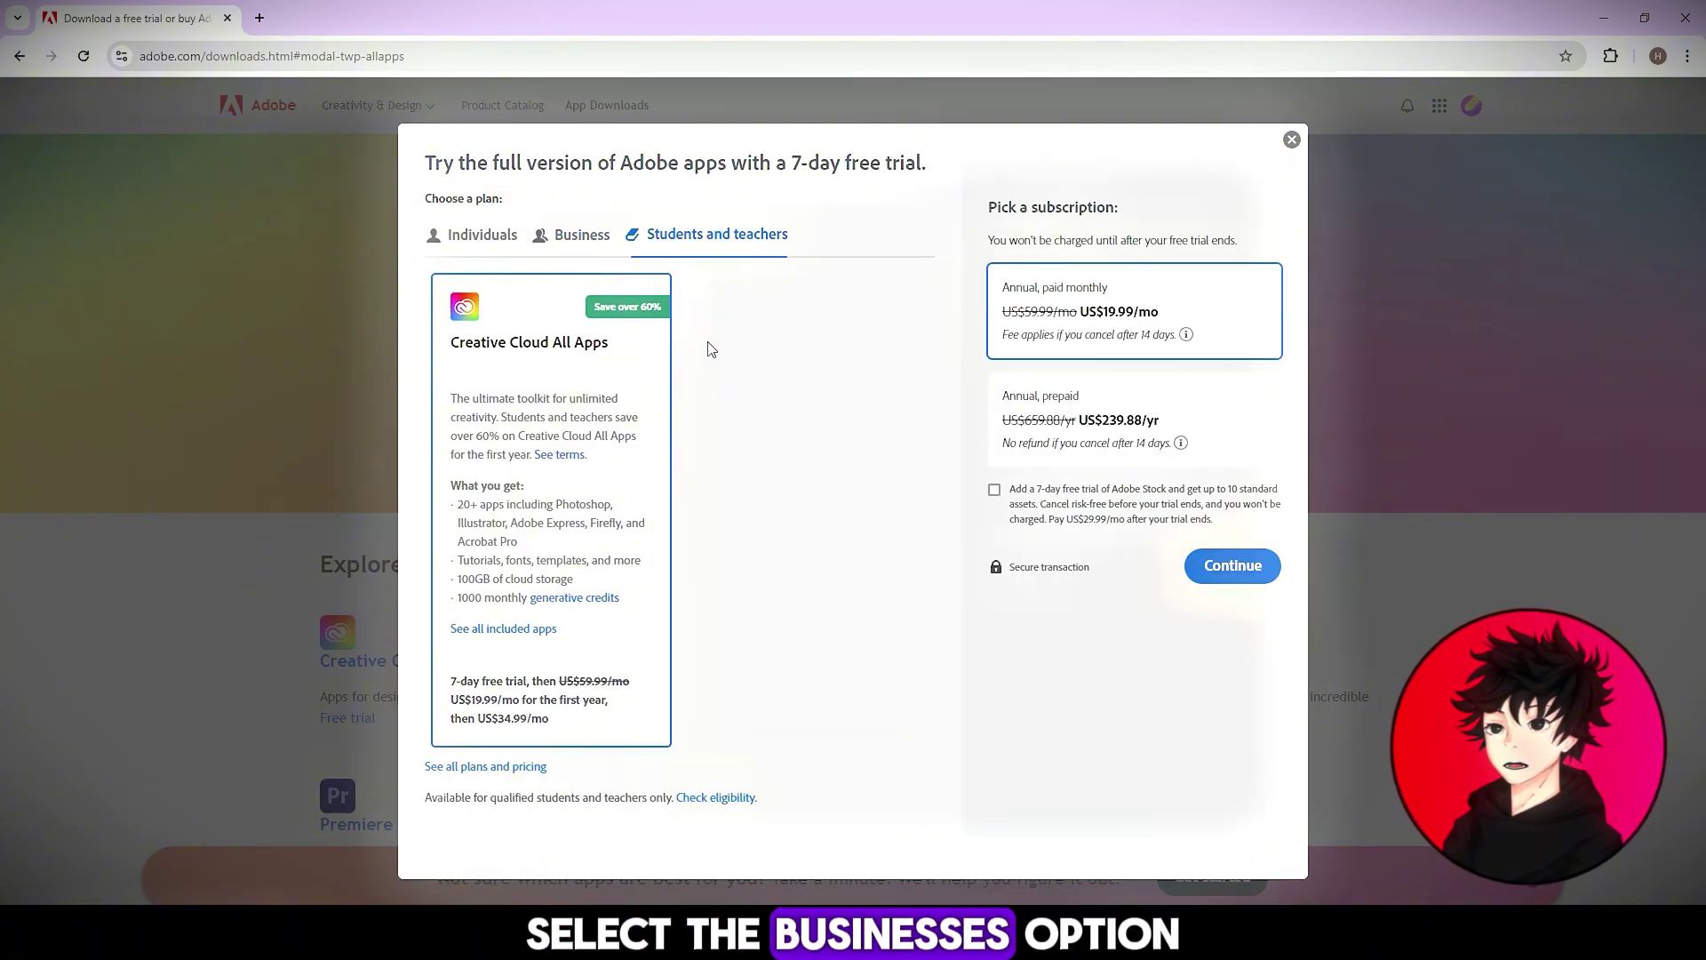
pyautogui.click(576, 243)
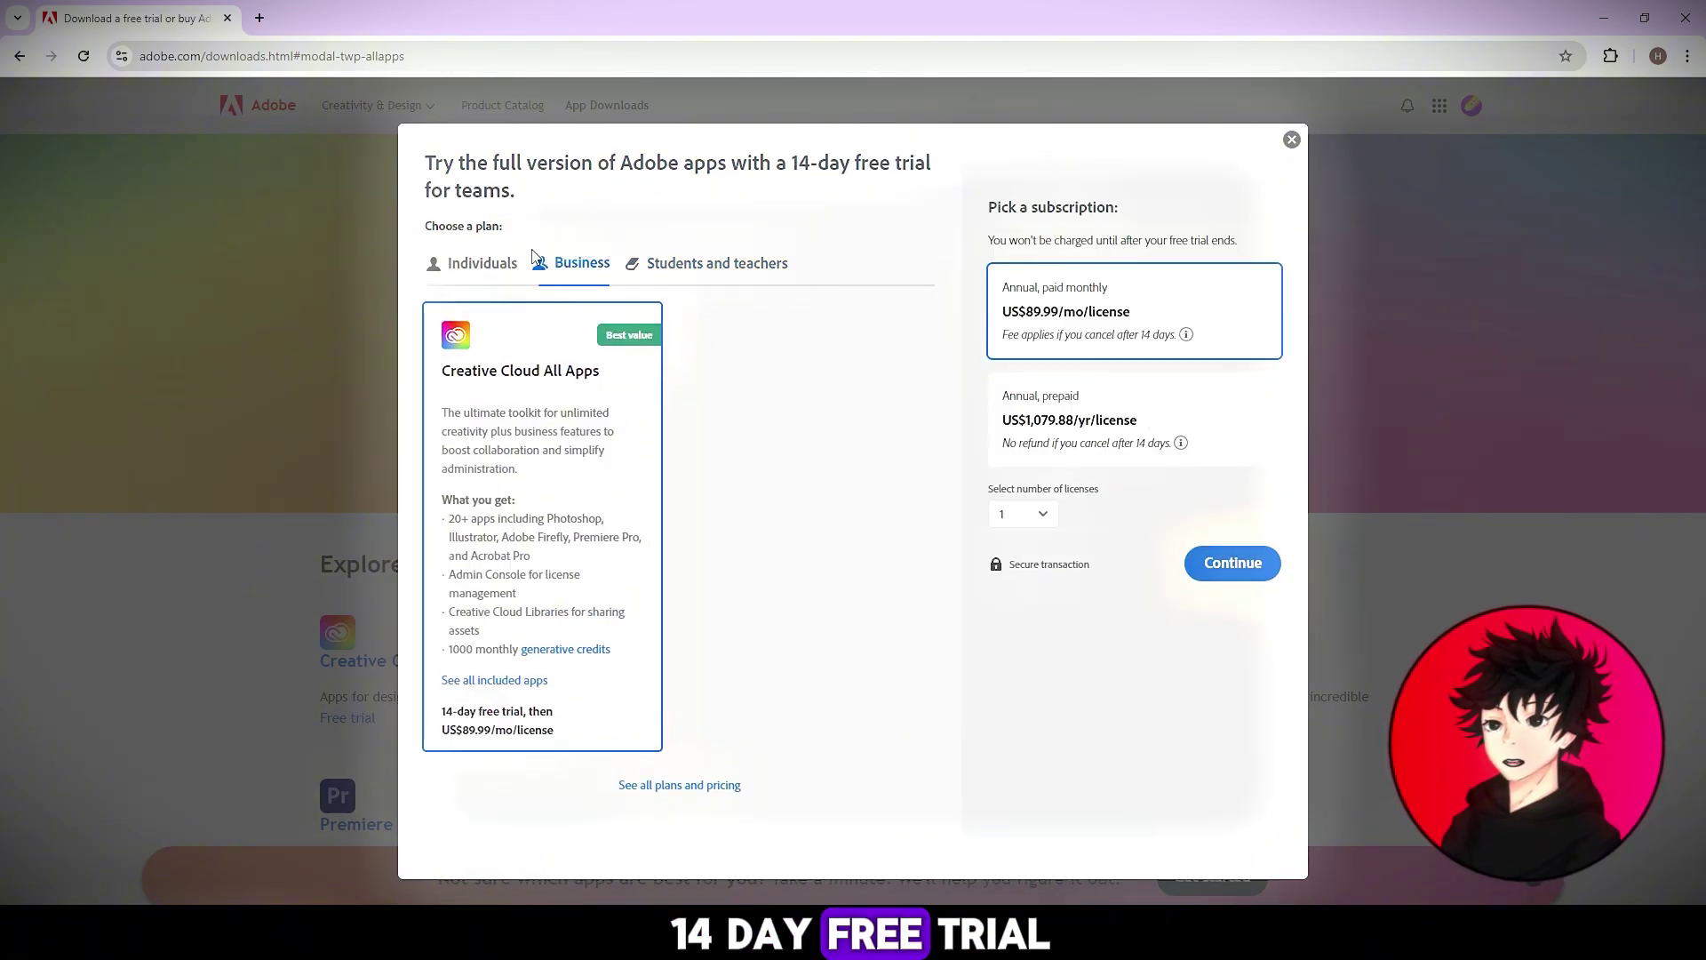
pyautogui.click(1221, 573)
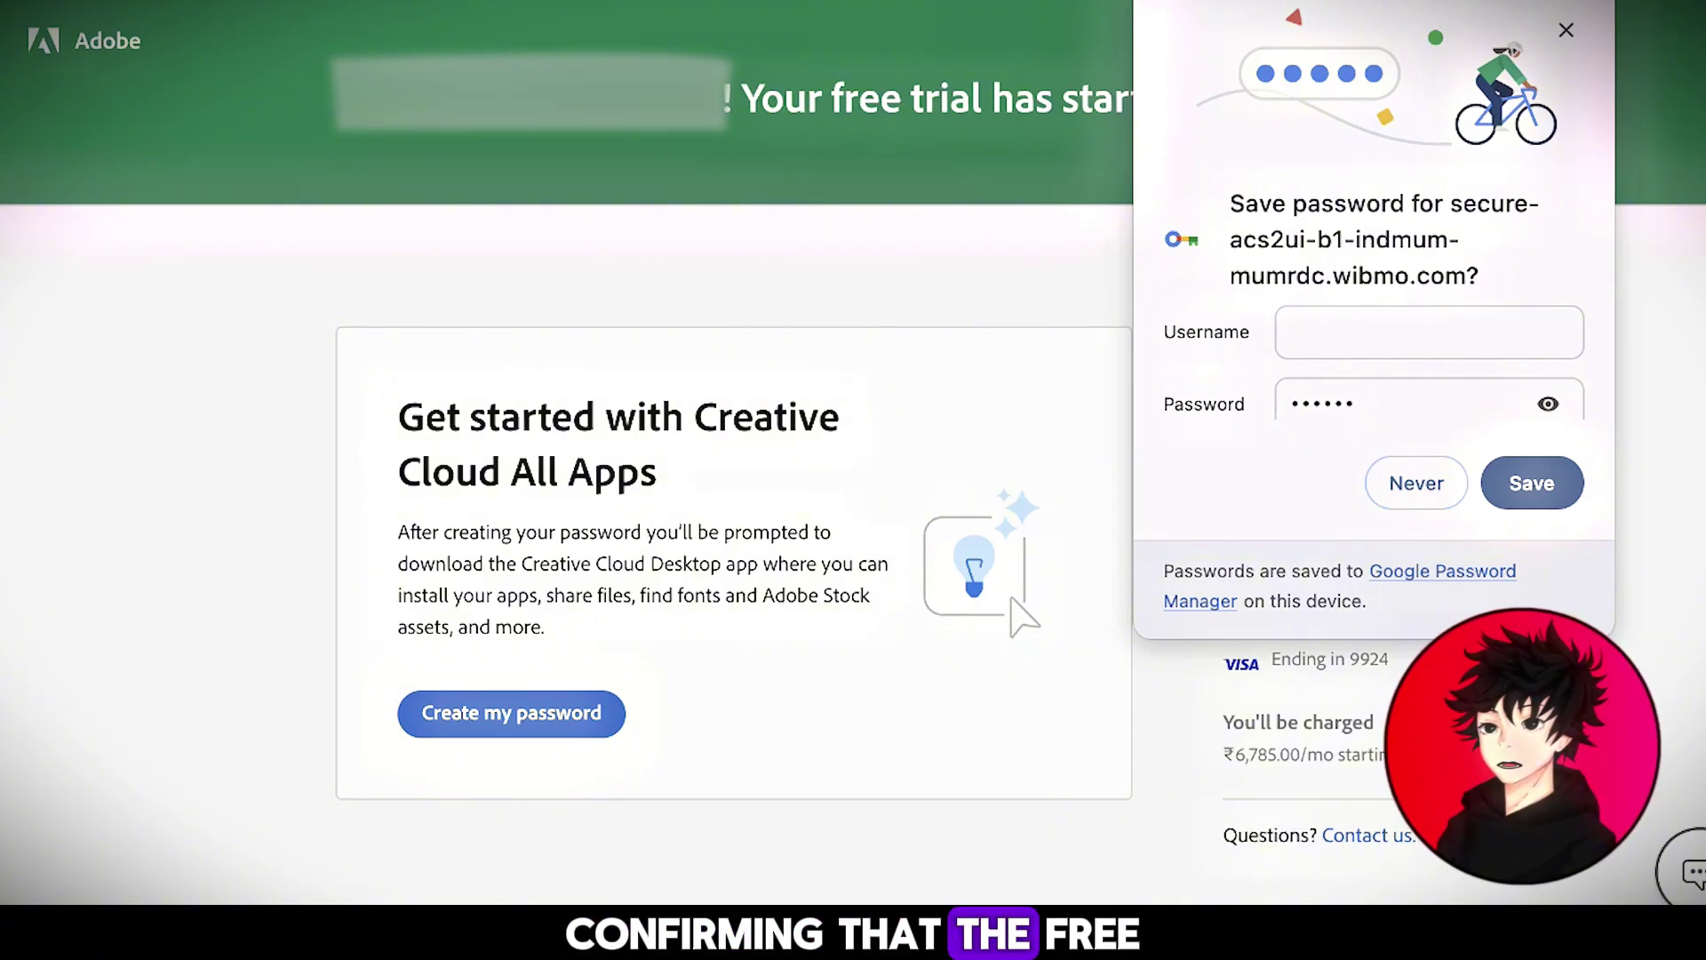
pyautogui.click(1567, 30)
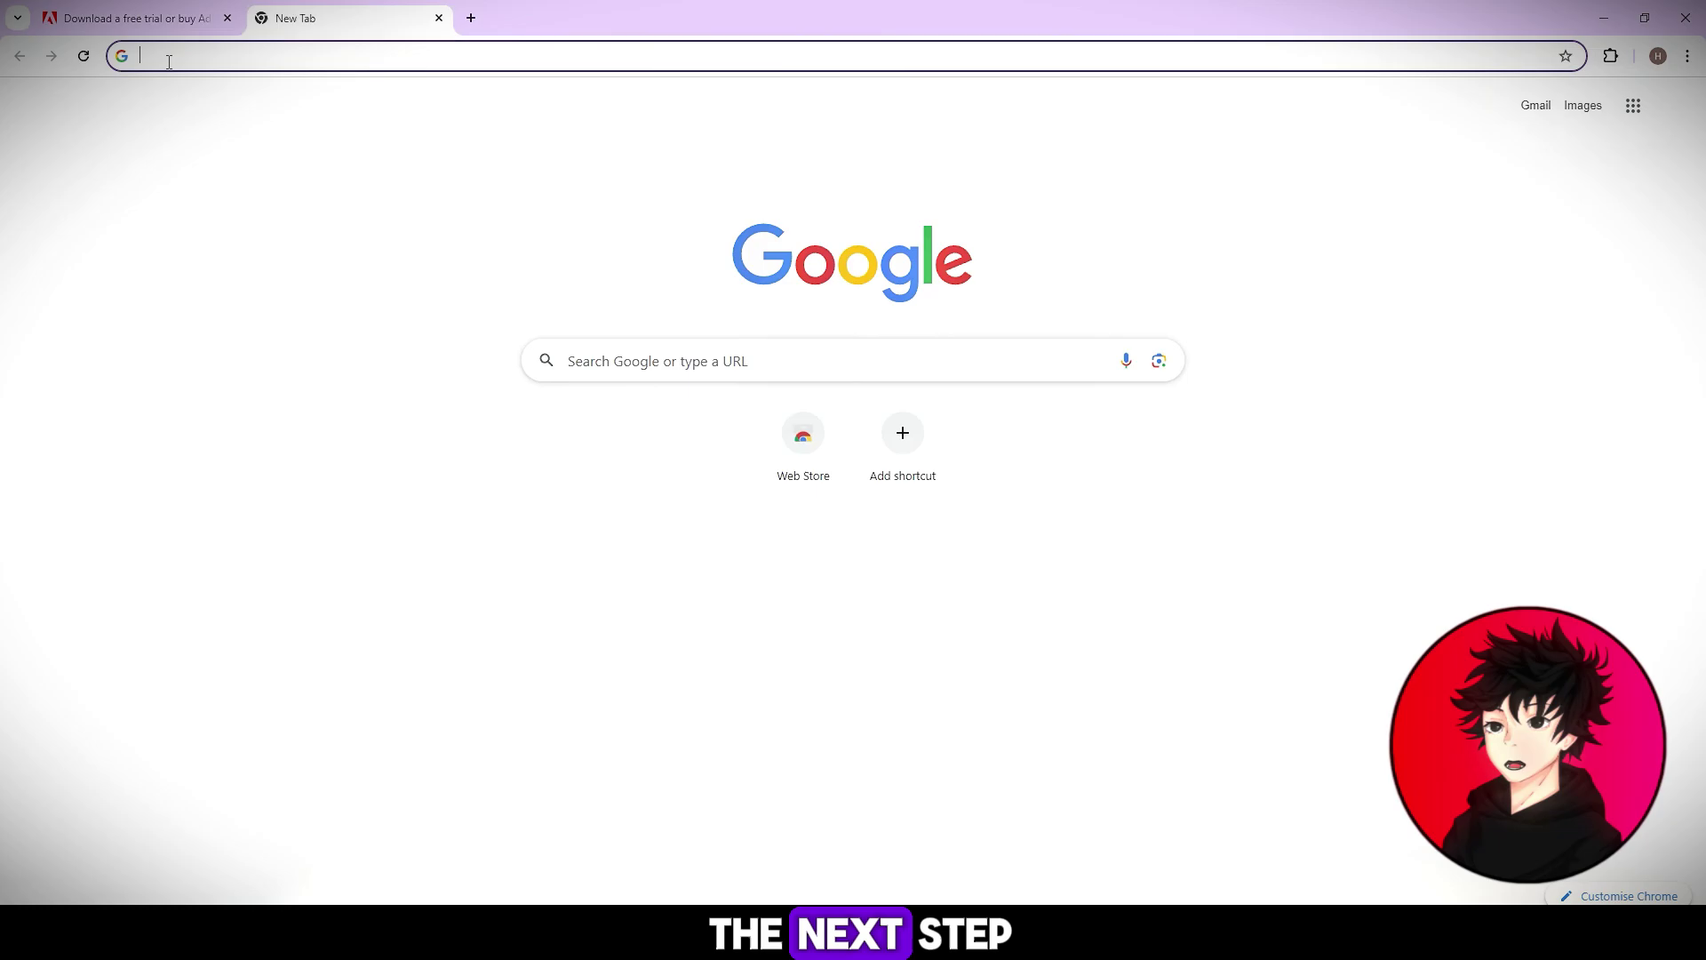
# Search for 'adobe creative cloud' in a new Chrome tab.
pyautogui.click(168, 60)
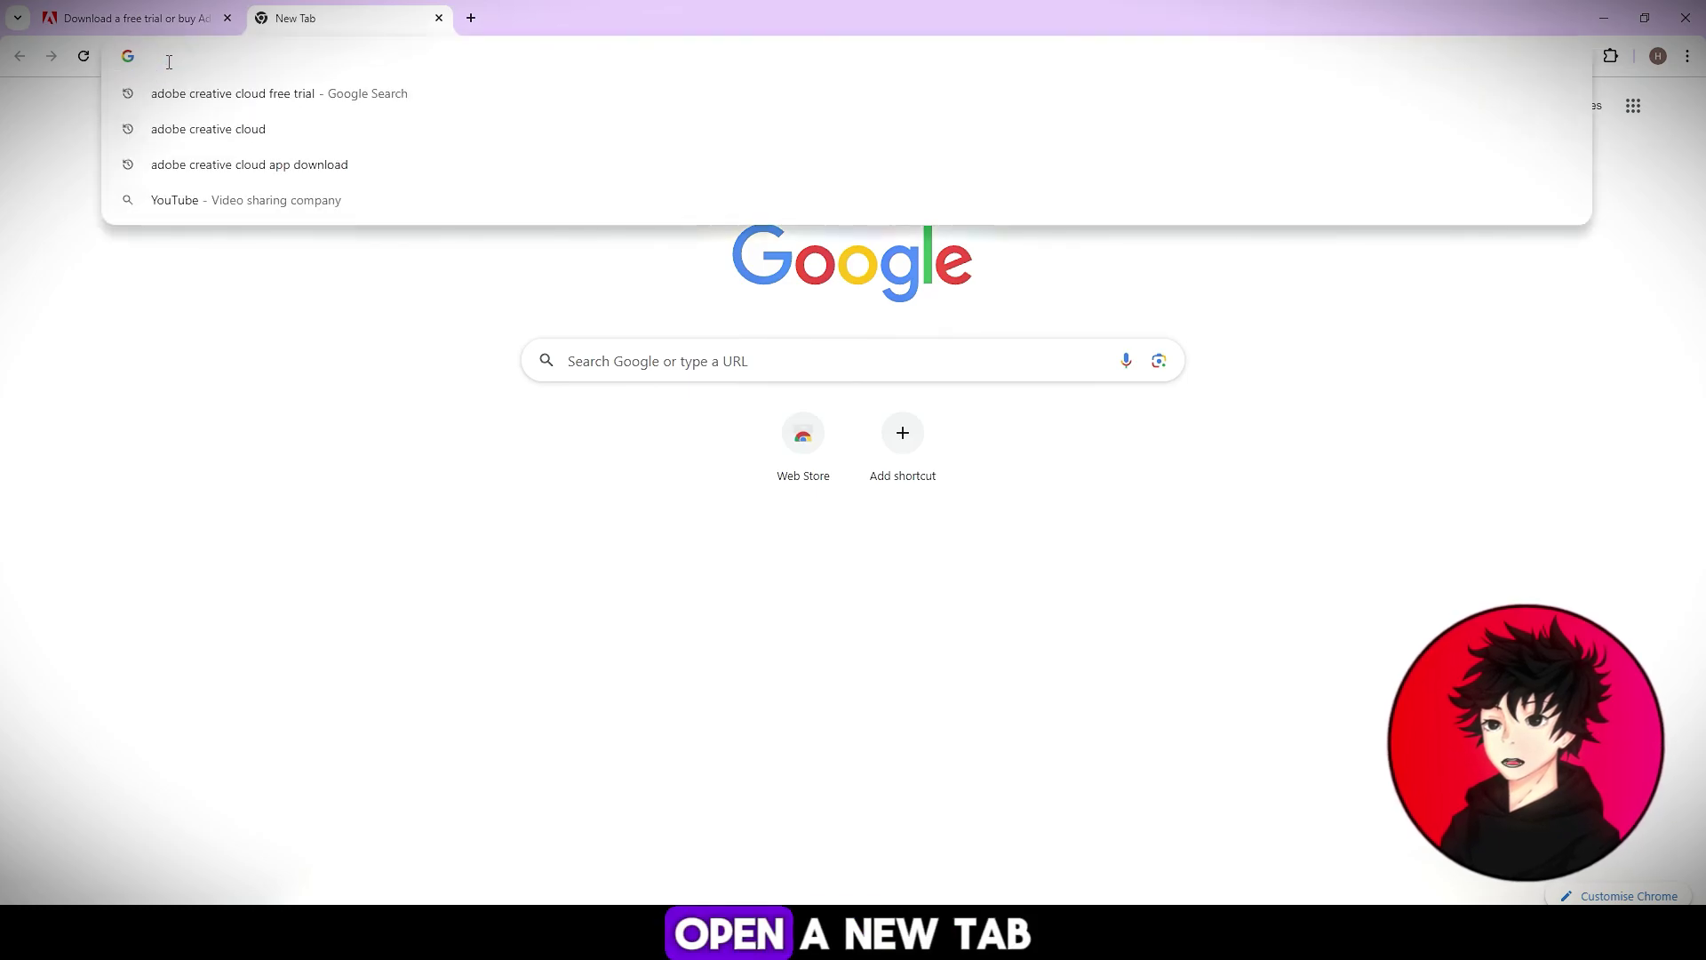
pyautogui.write('a')
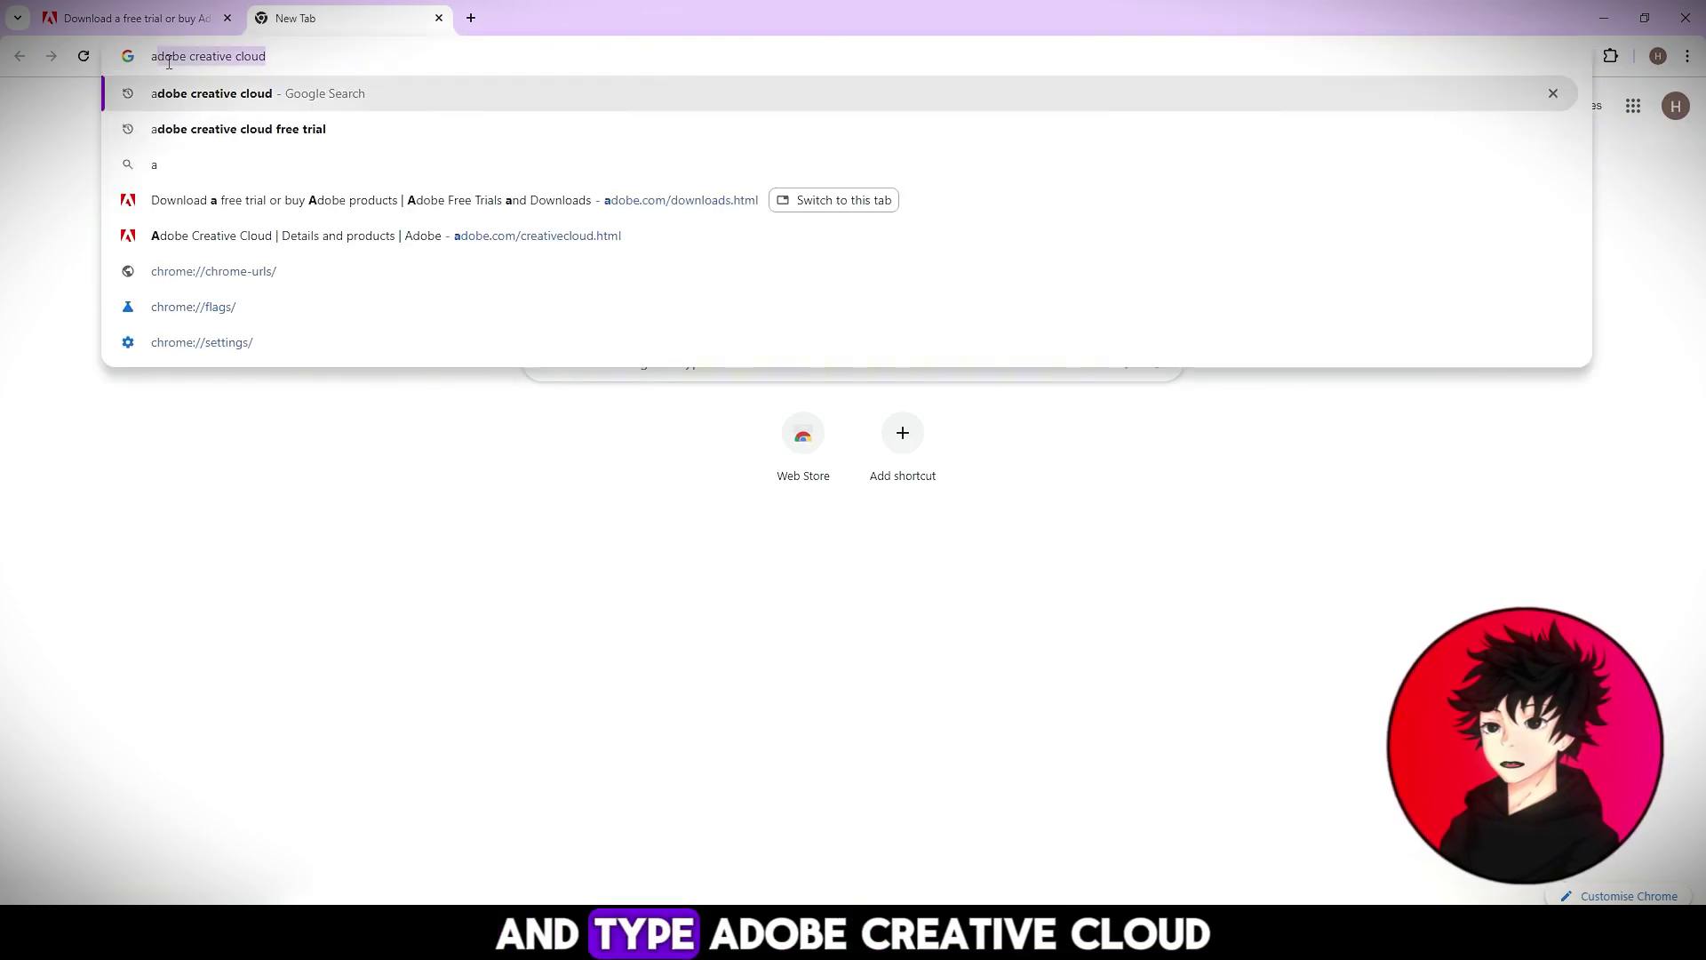
pyautogui.write('dobe creative cloud')
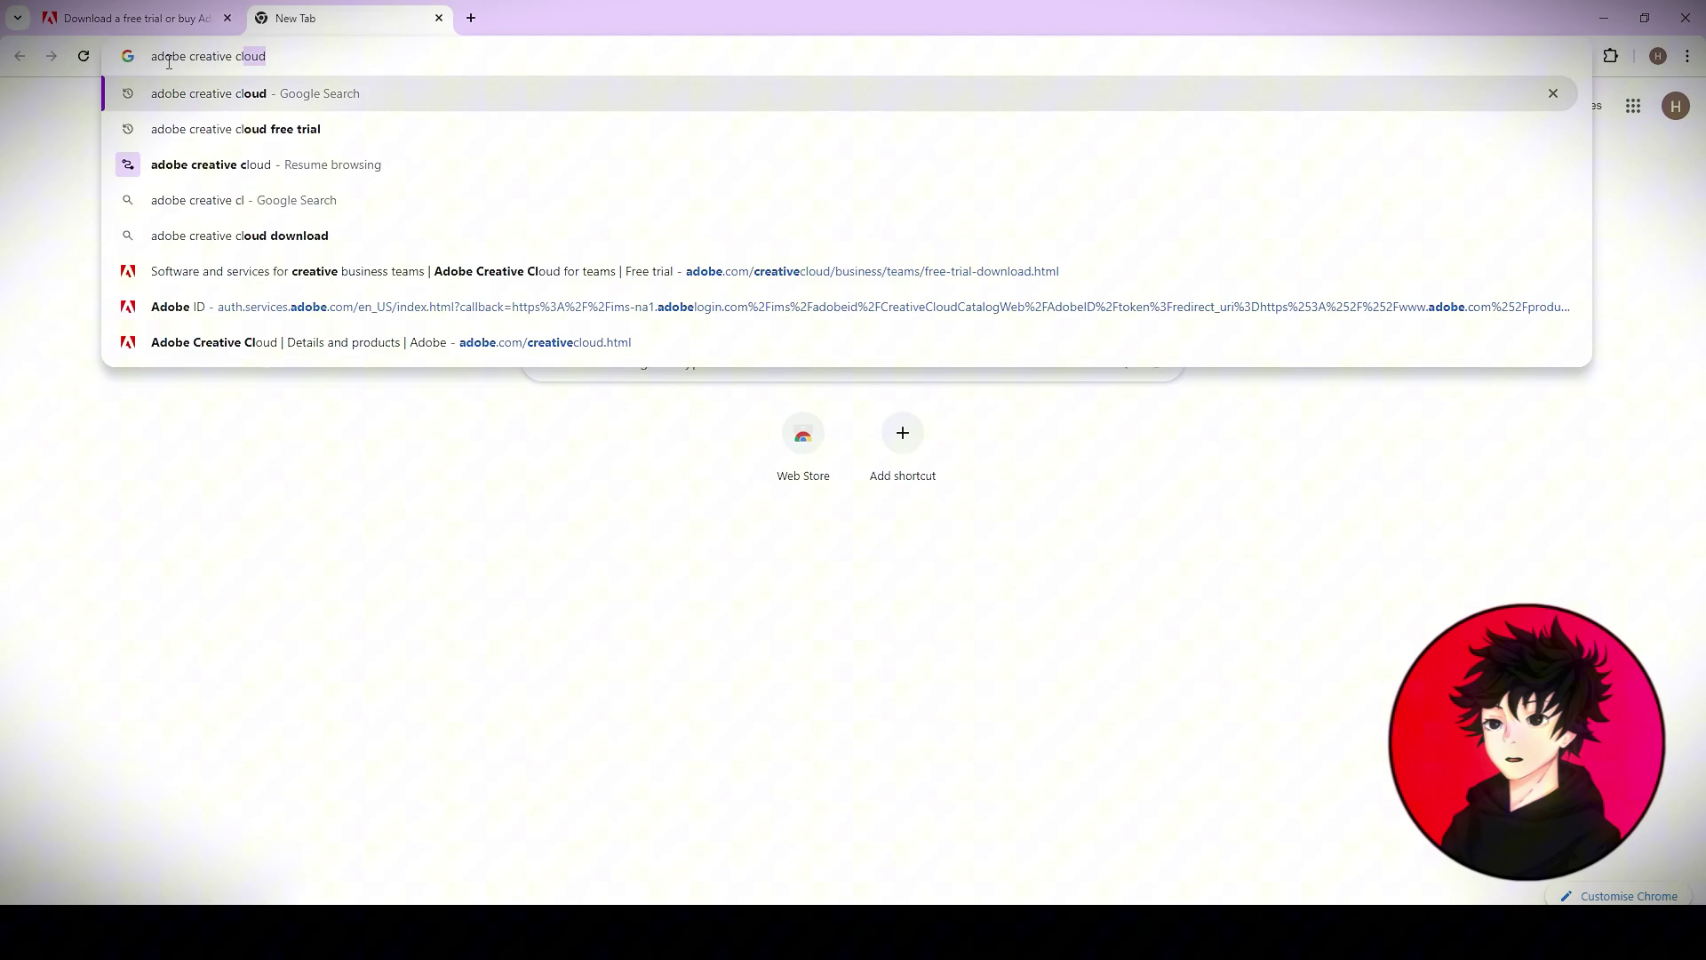
pyautogui.press('Return')
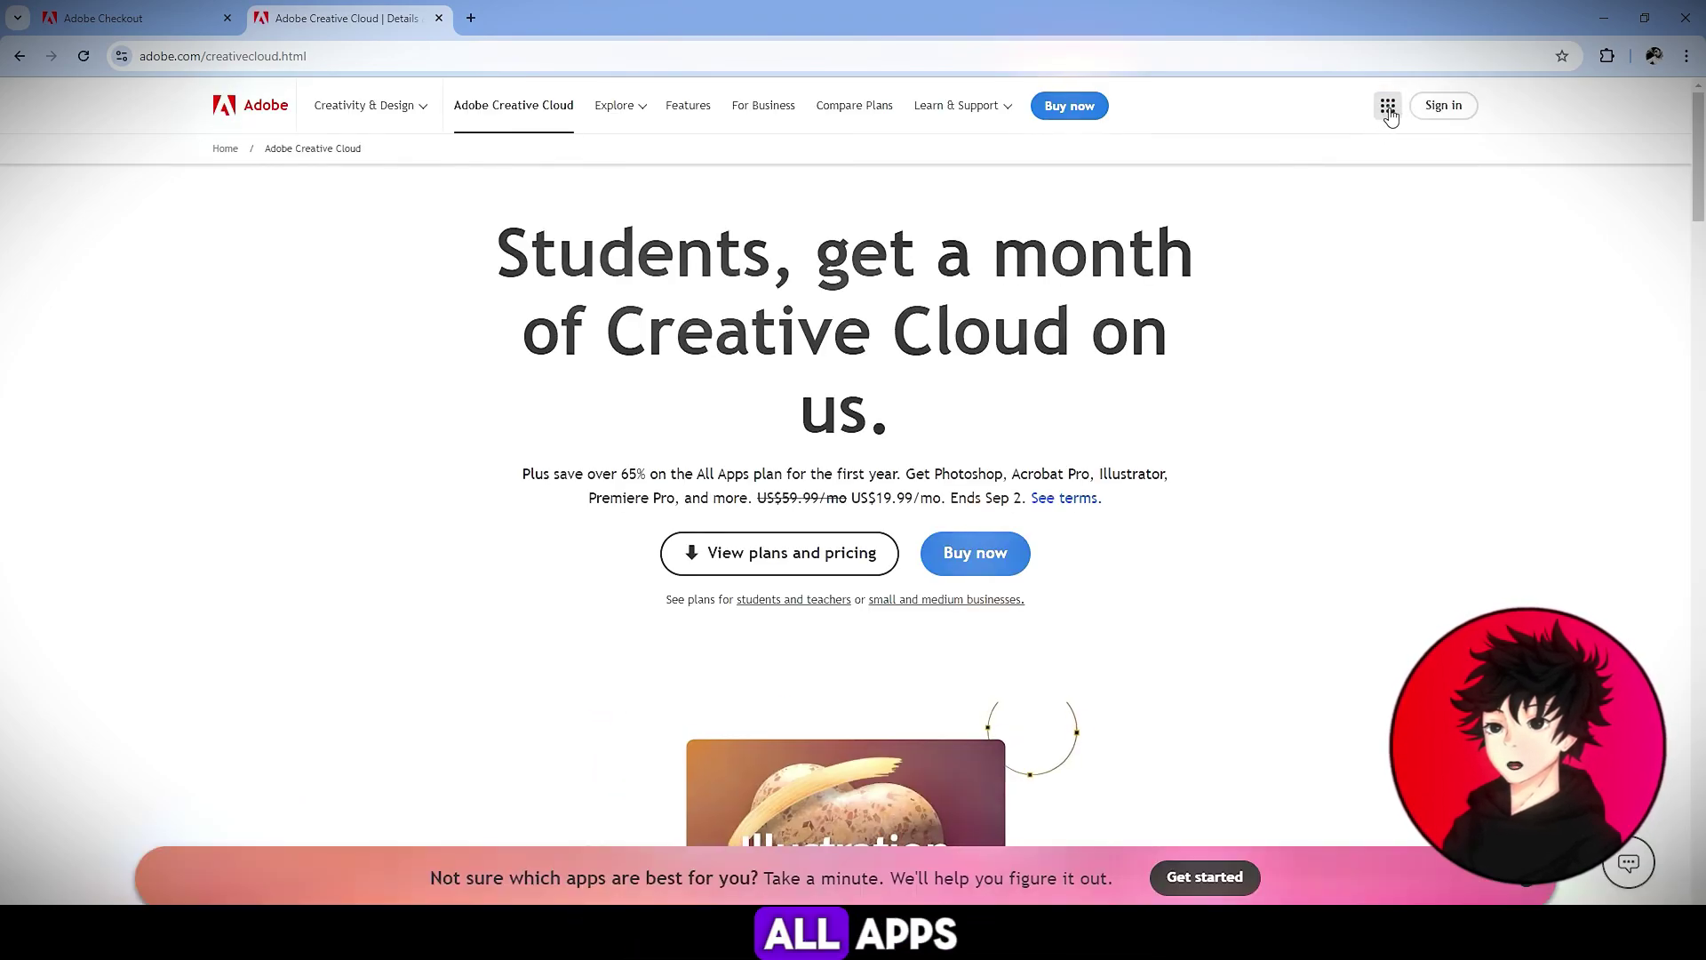
# Open the full Adobe product catalog through the apps grid's See all apps link.
pyautogui.click(1388, 106)
pyautogui.click(1296, 500)
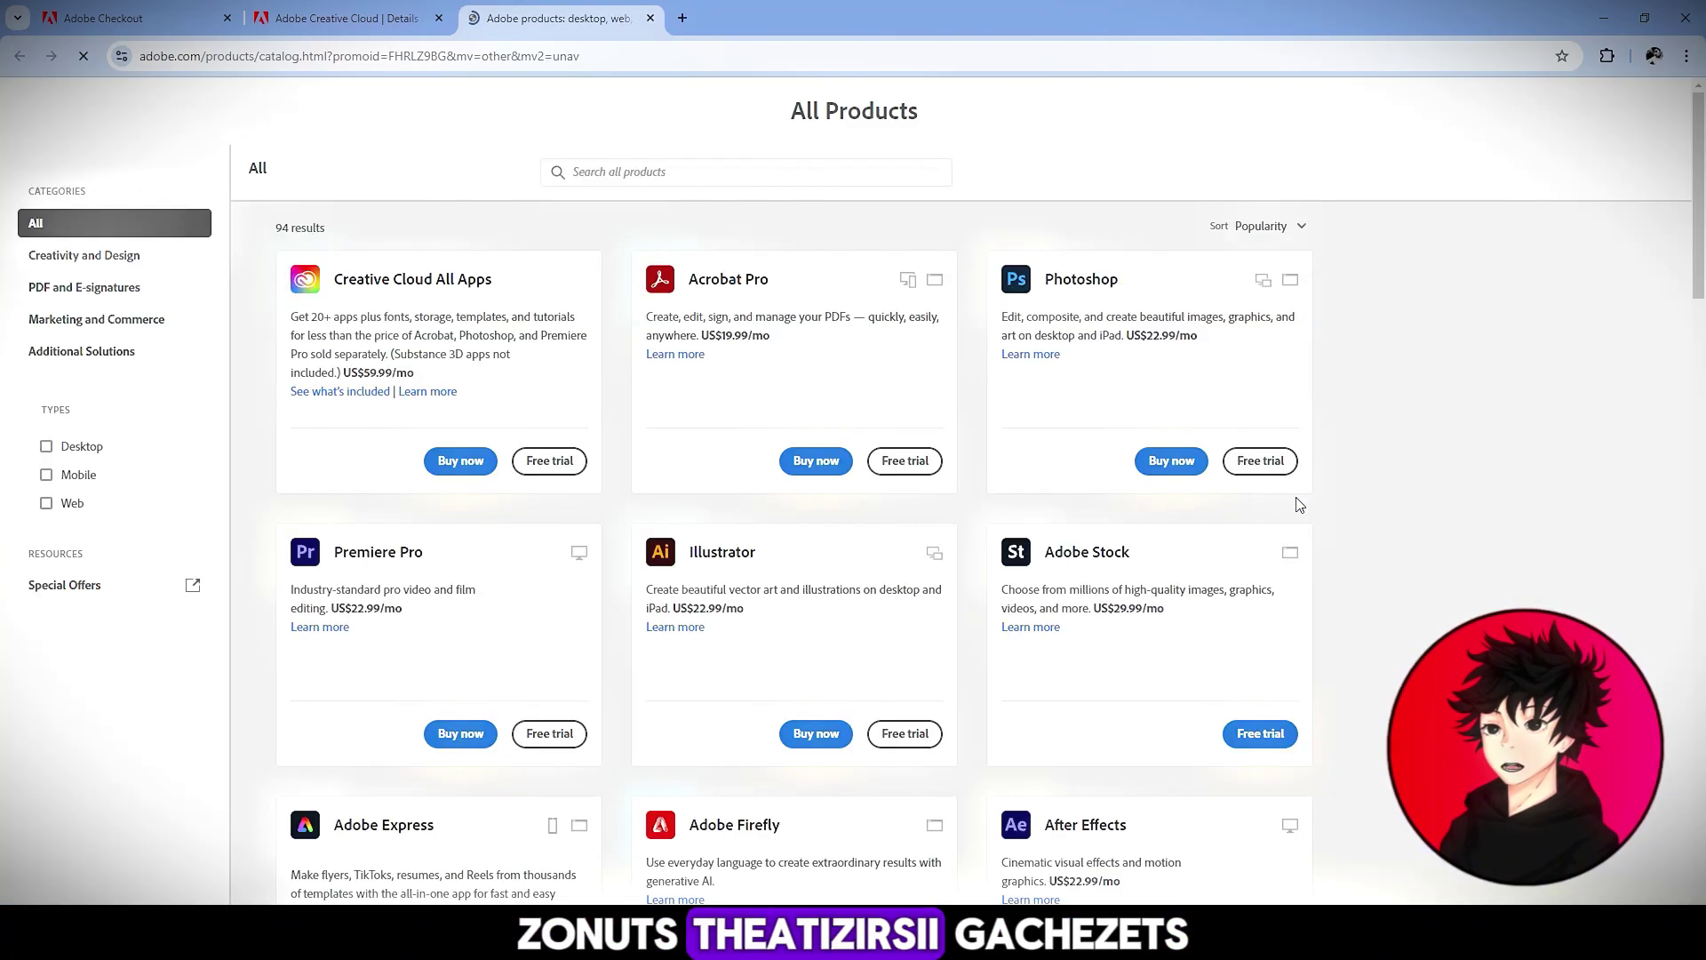
pyautogui.scroll(-1, 895, 385)
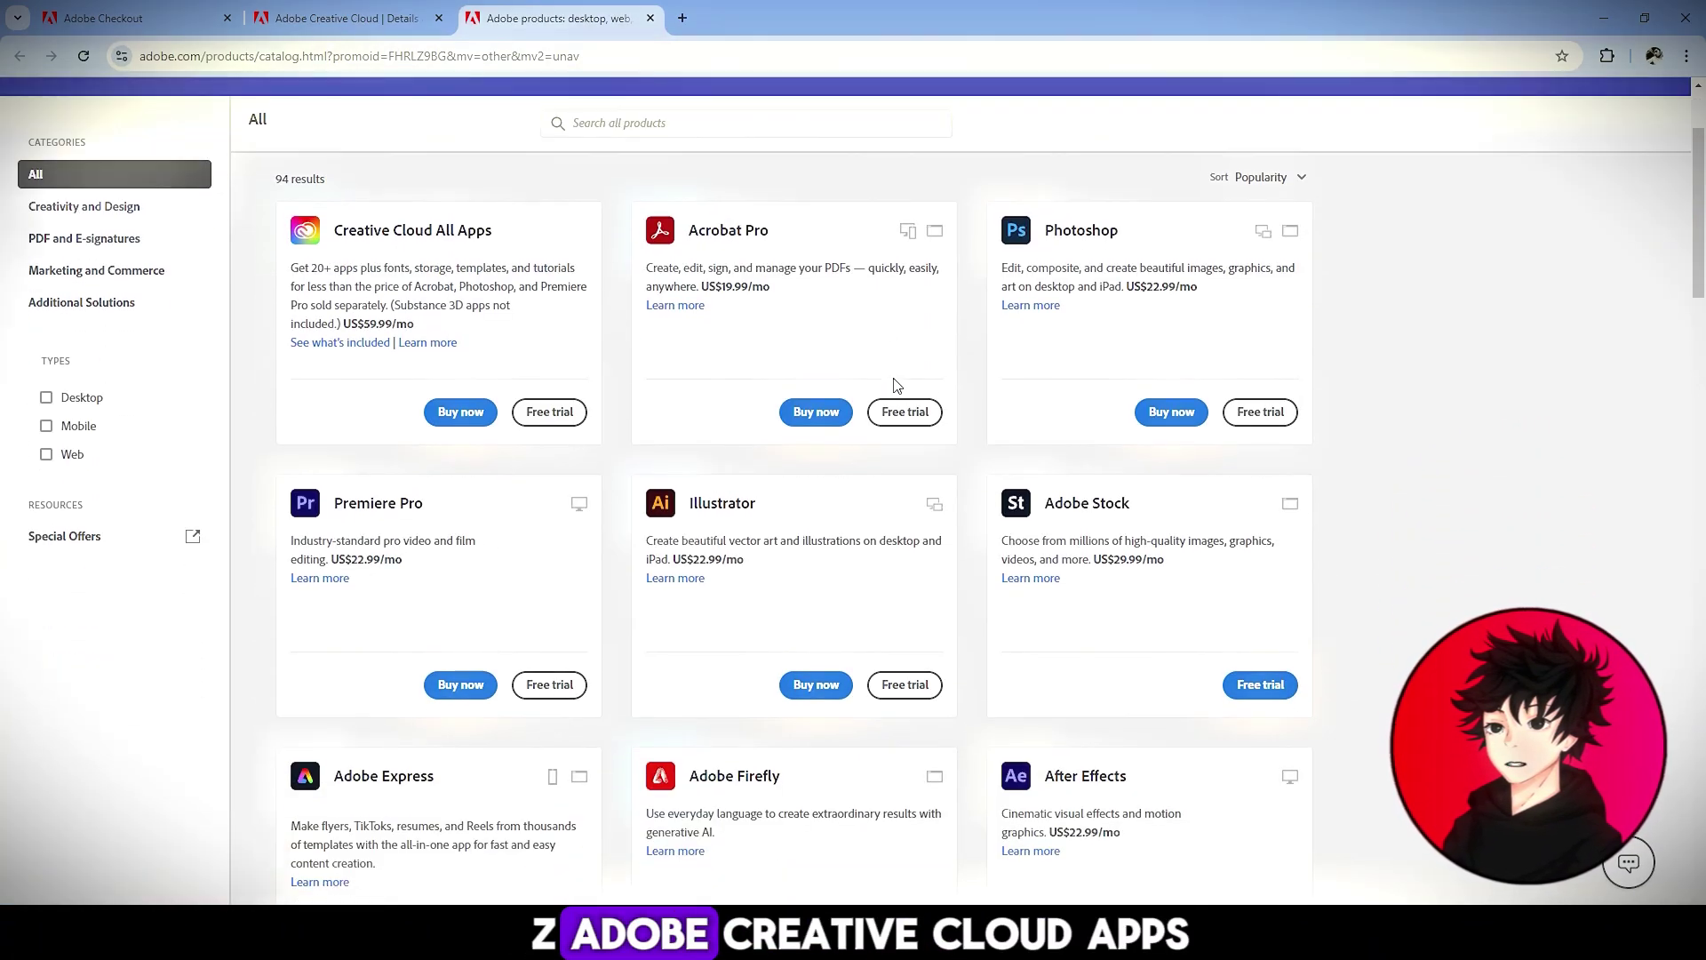
pyautogui.scroll(-1, 895, 384)
pyautogui.scroll(-4, 895, 385)
pyautogui.scroll(-2, 895, 385)
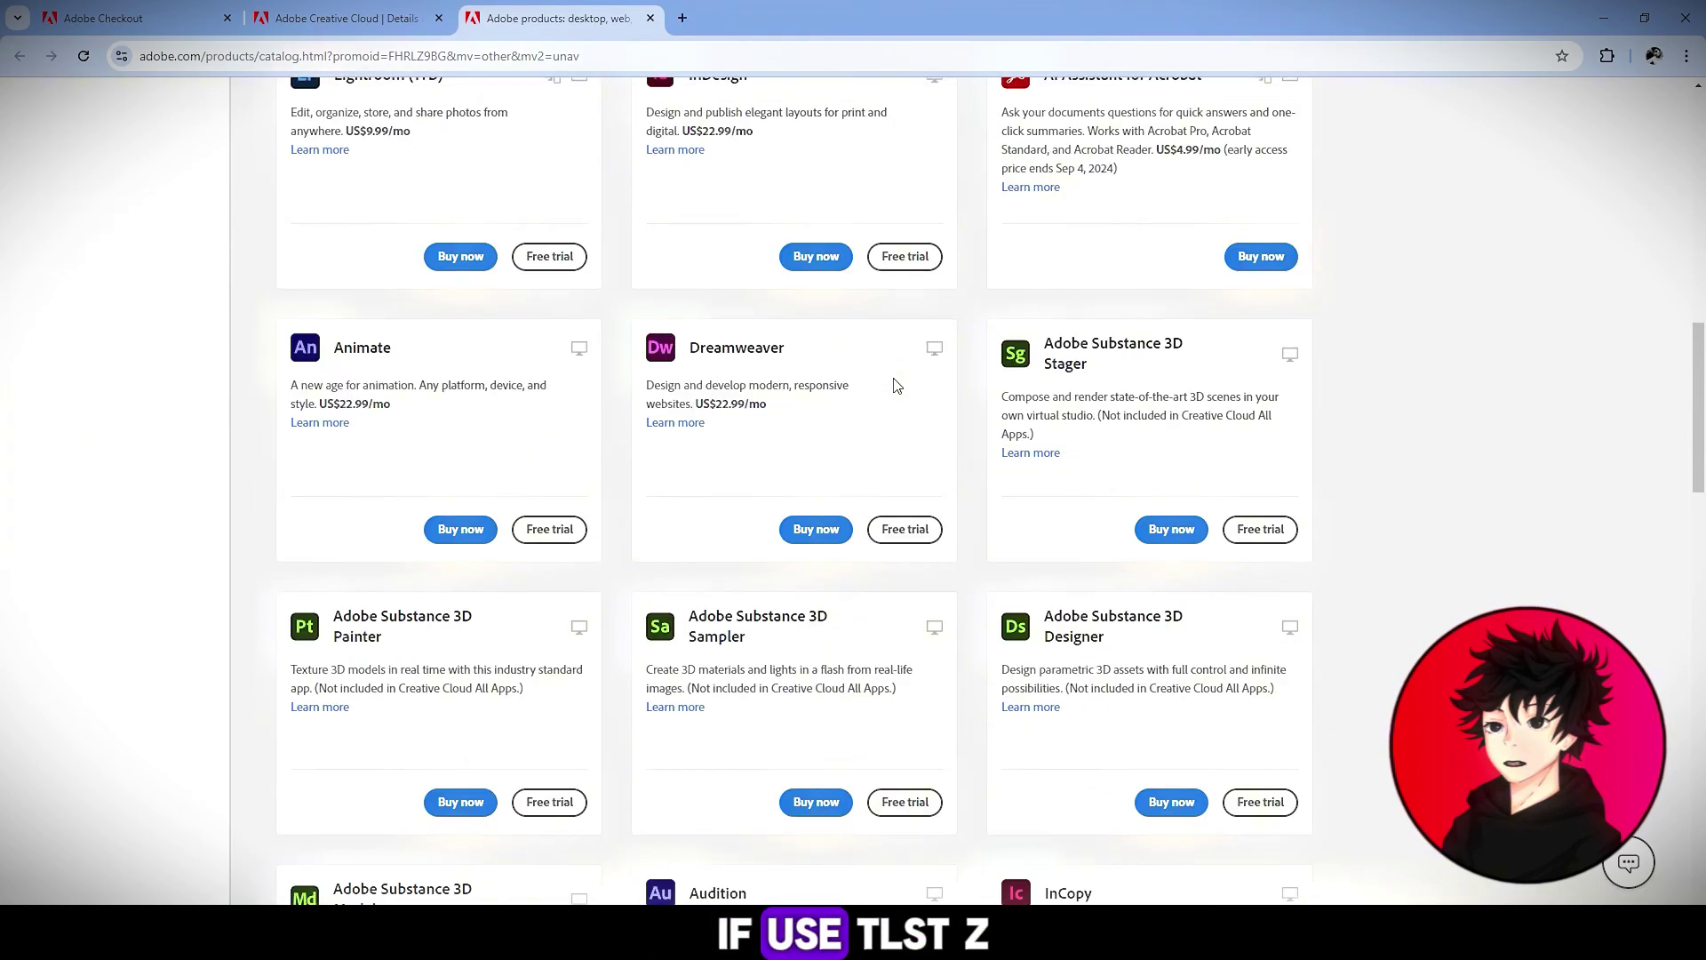
pyautogui.scroll(-2, 895, 386)
pyautogui.scroll(-3, 895, 386)
pyautogui.scroll(-3, 894, 386)
pyautogui.scroll(-3, 895, 385)
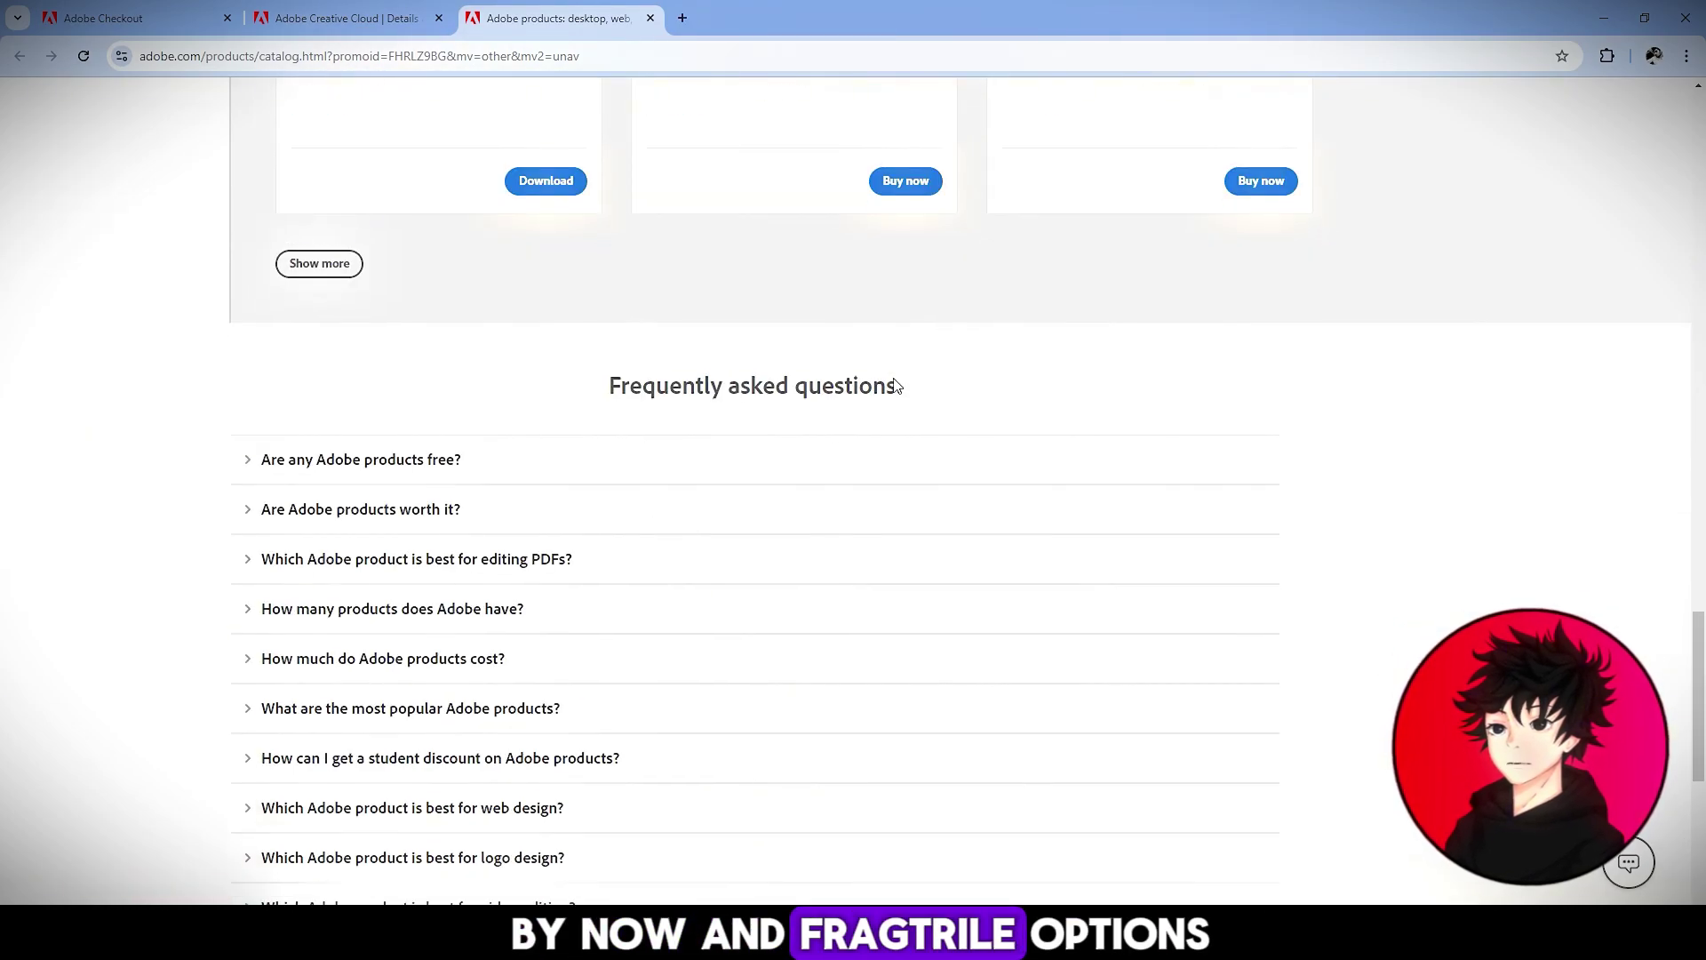
pyautogui.scroll(5, 895, 385)
pyautogui.scroll(6, 896, 385)
pyautogui.scroll(8, 895, 384)
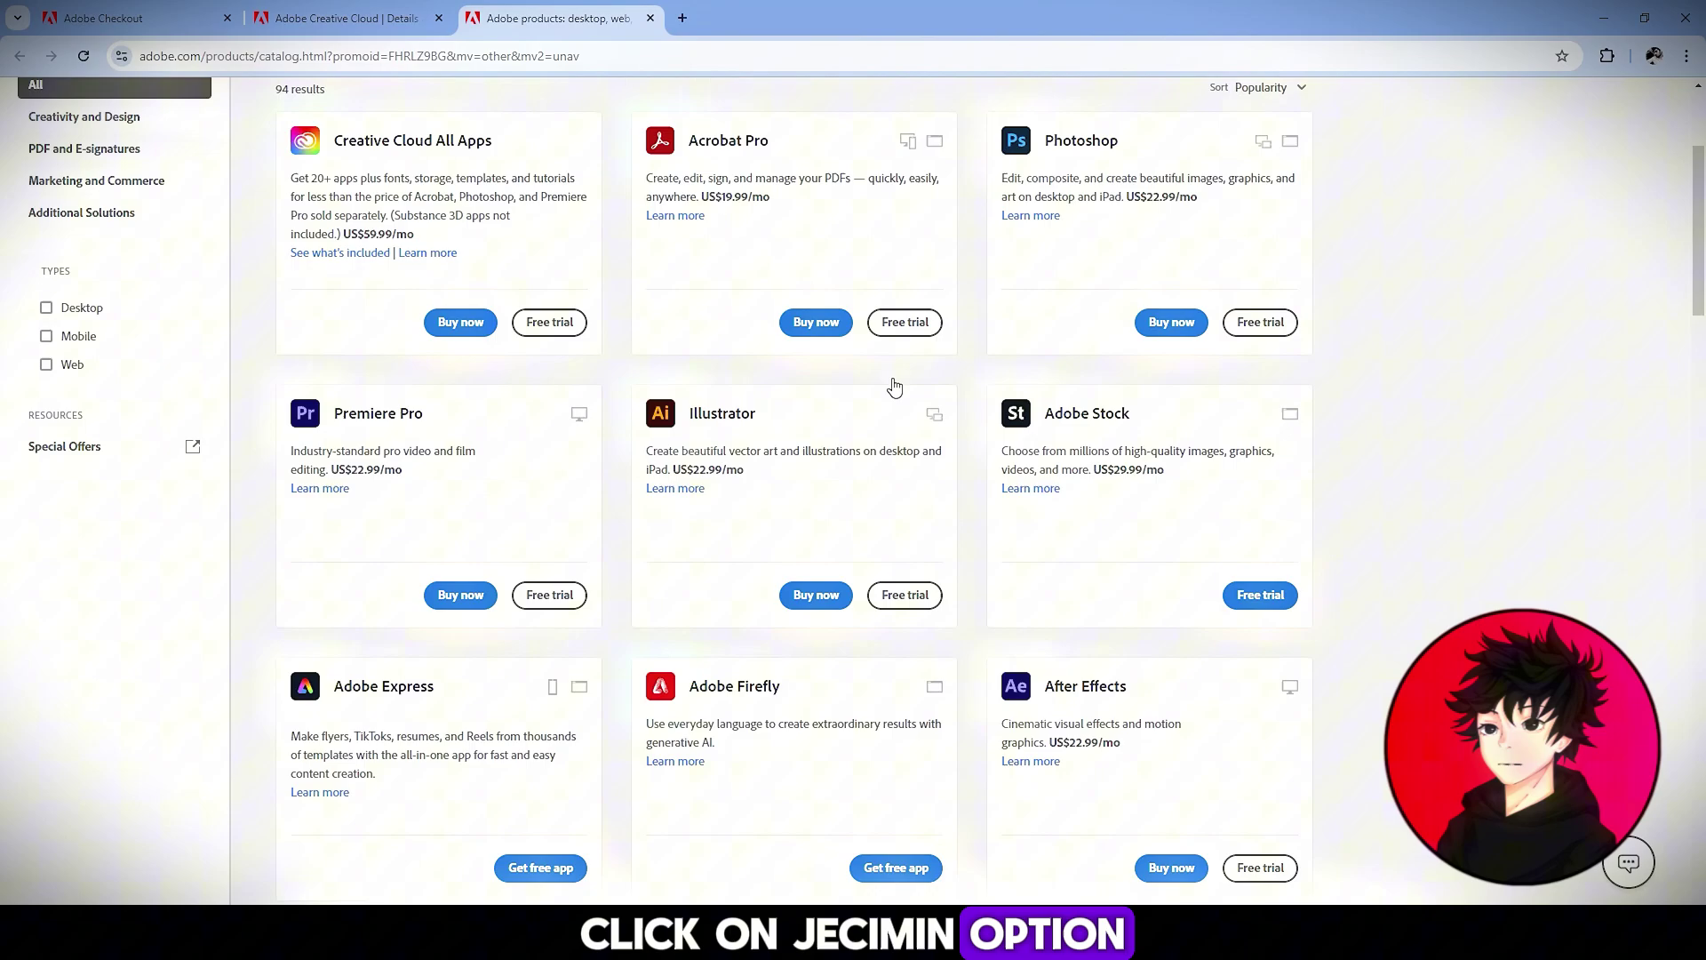
pyautogui.scroll(2, 895, 384)
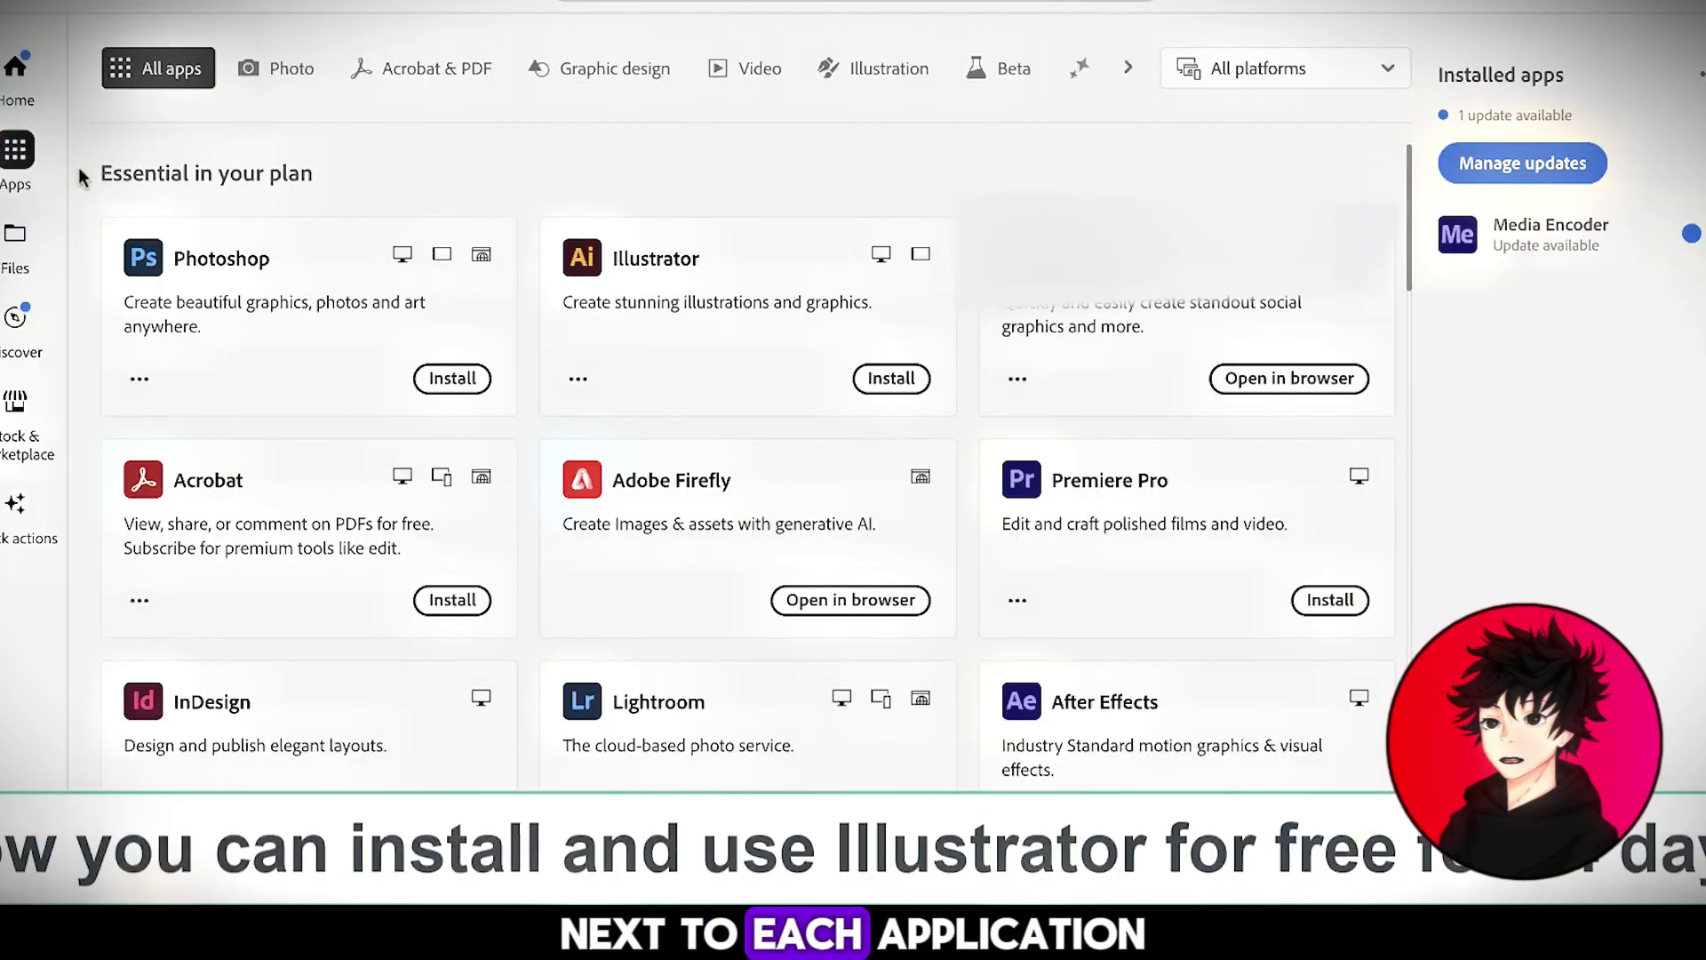
# Install Illustrator from the Creative Cloud Desktop Apps list.
pyautogui.click(897, 393)
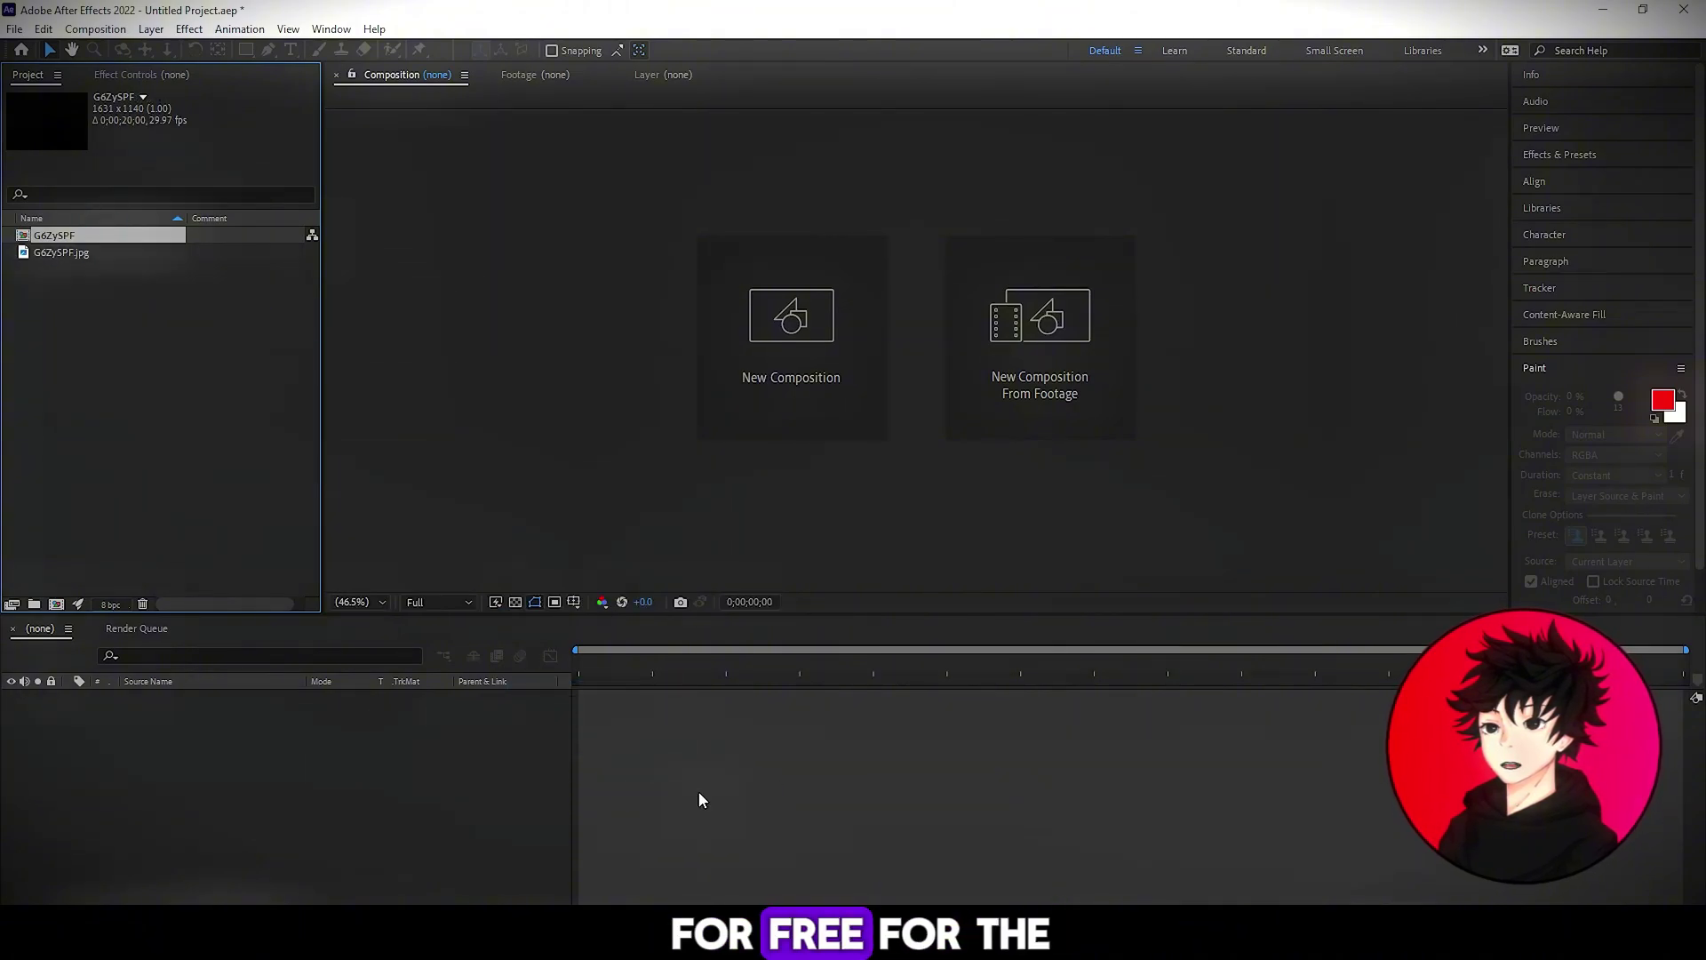
# Build a composition from G6ZySPF.jpg and open its layer in the Layer viewer.
pyautogui.moveTo(644, 738); pyautogui.dragTo(698, 790)
pyautogui.moveTo(583, 663); pyautogui.dragTo(648, 663)
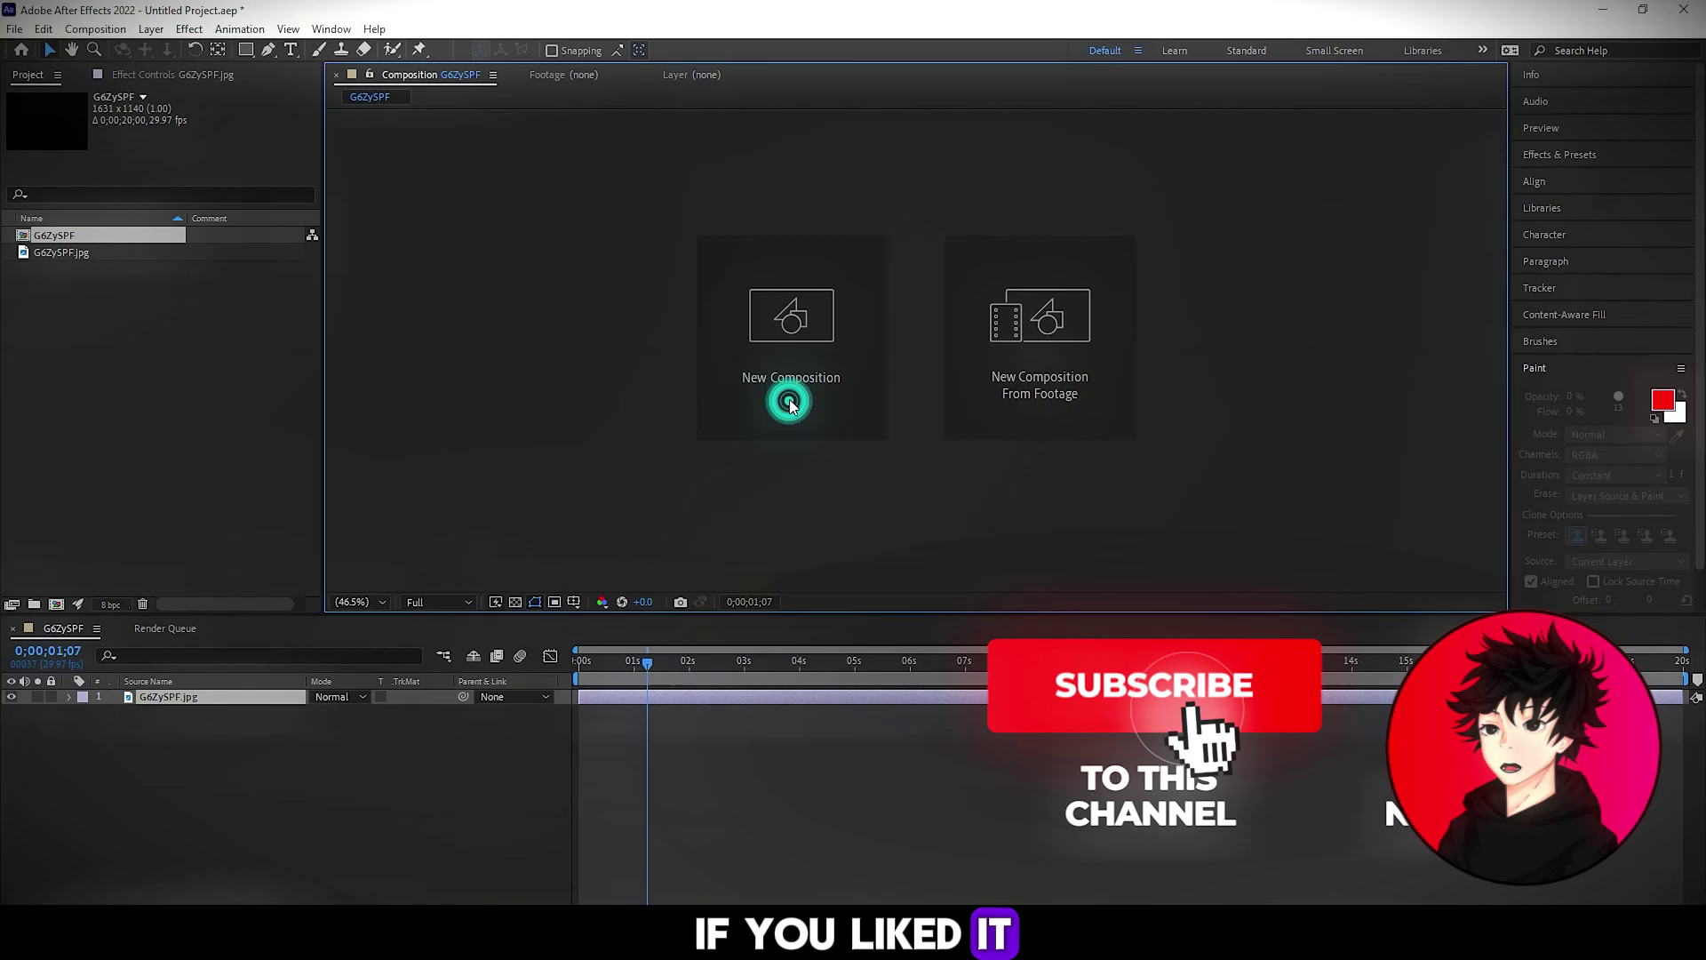
pyautogui.doubleClick(803, 328)
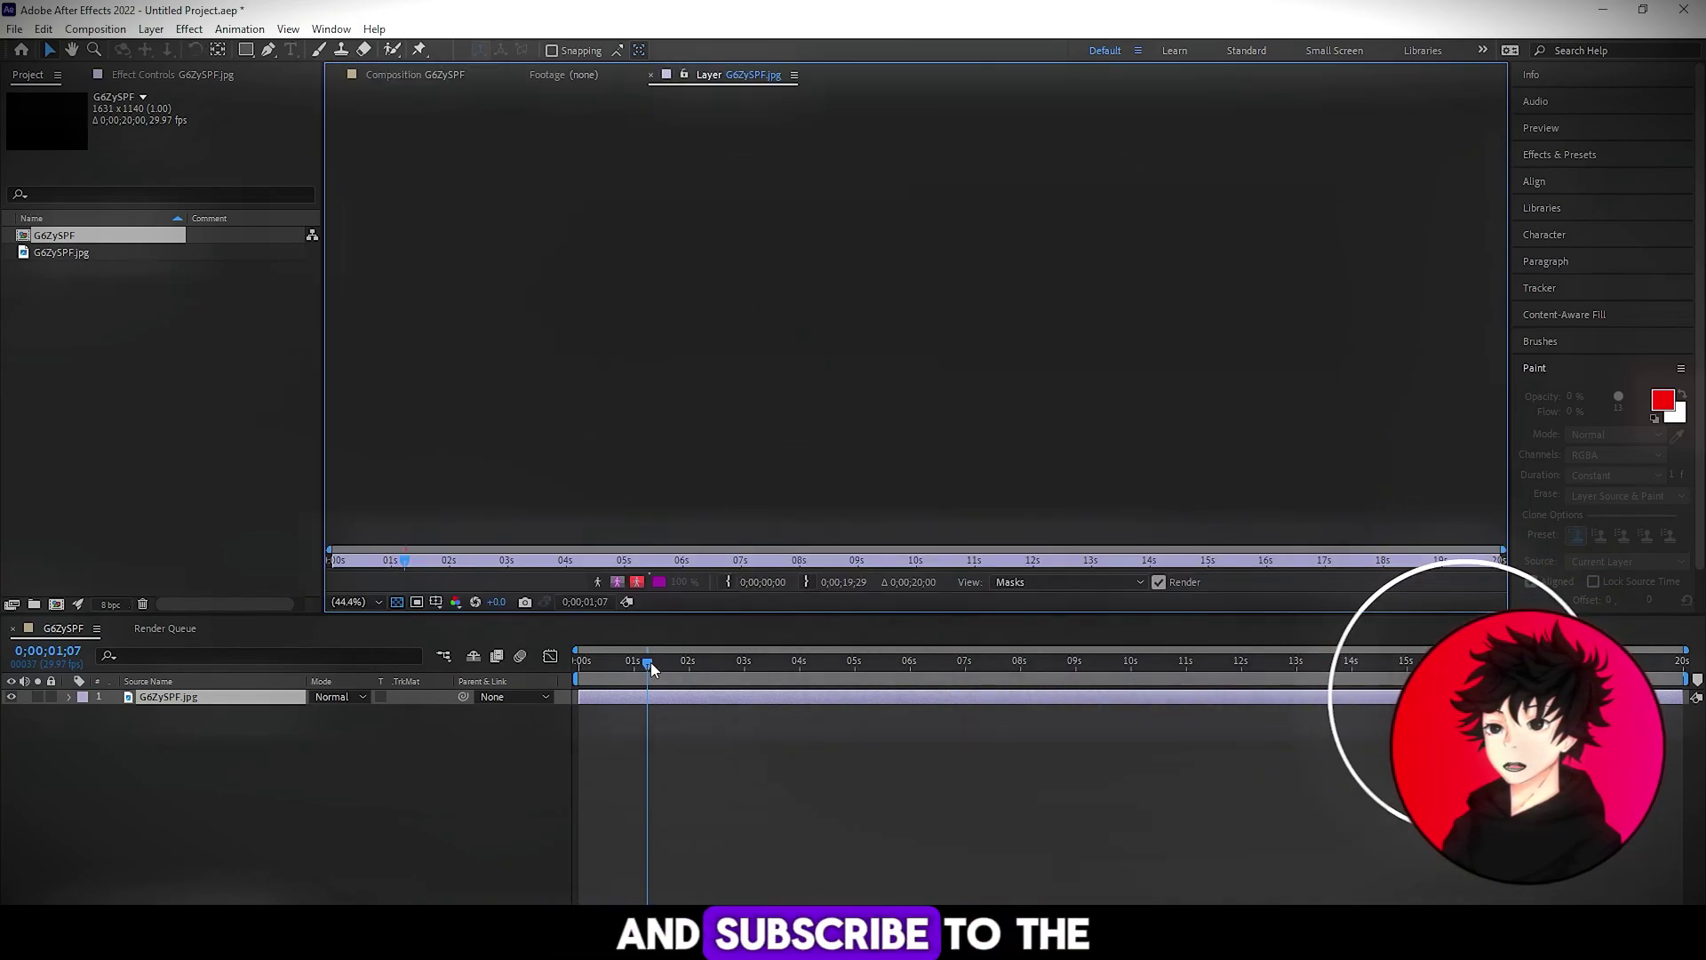
pyautogui.moveTo(648, 663); pyautogui.dragTo(594, 663)
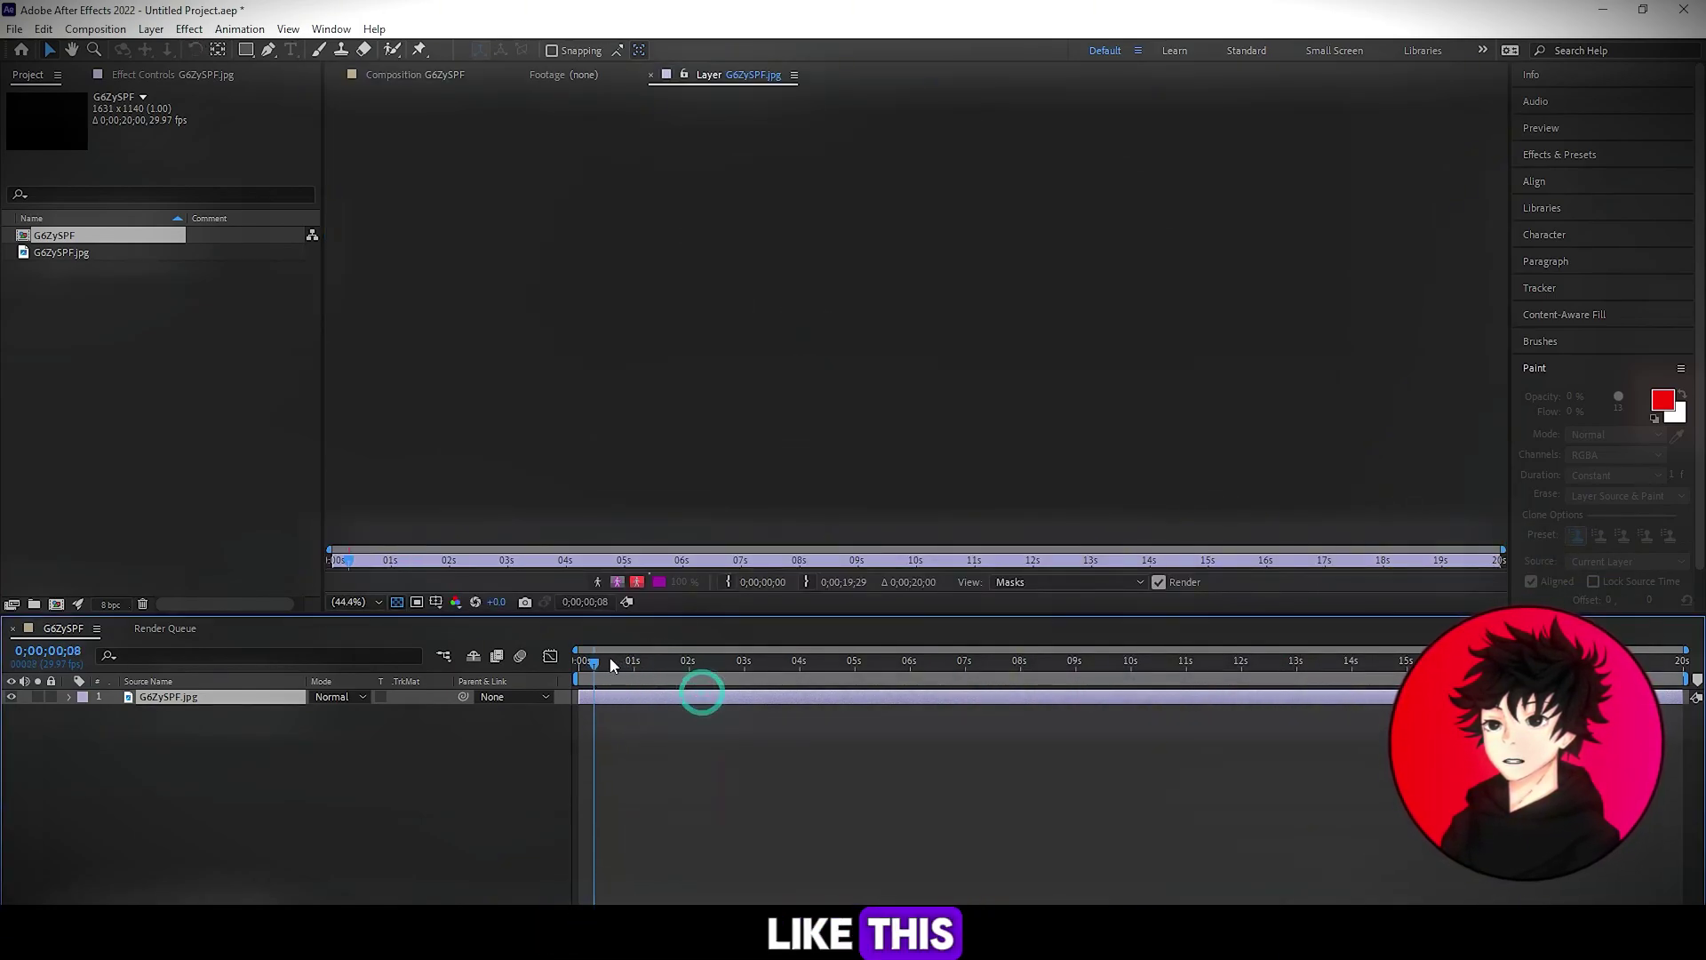